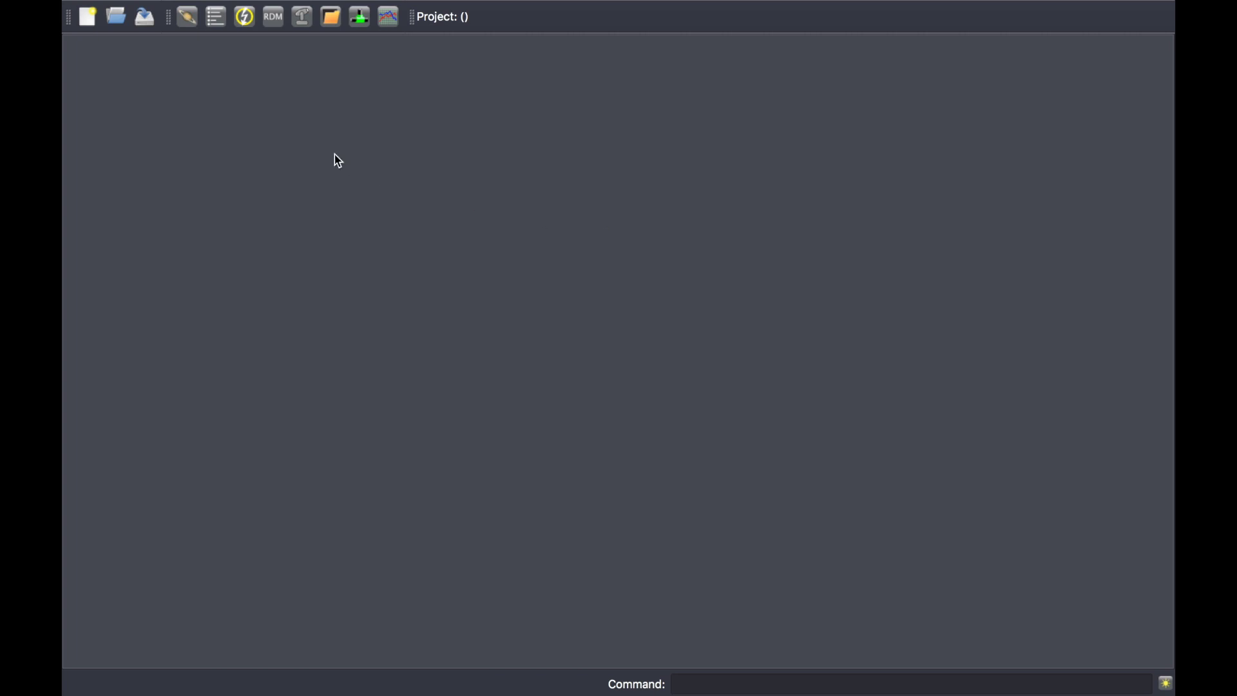
Show the DMX Generator and ArtNet Universes panels together and widen them.
{"action": "left_click", "coordinate": [244, 17]}
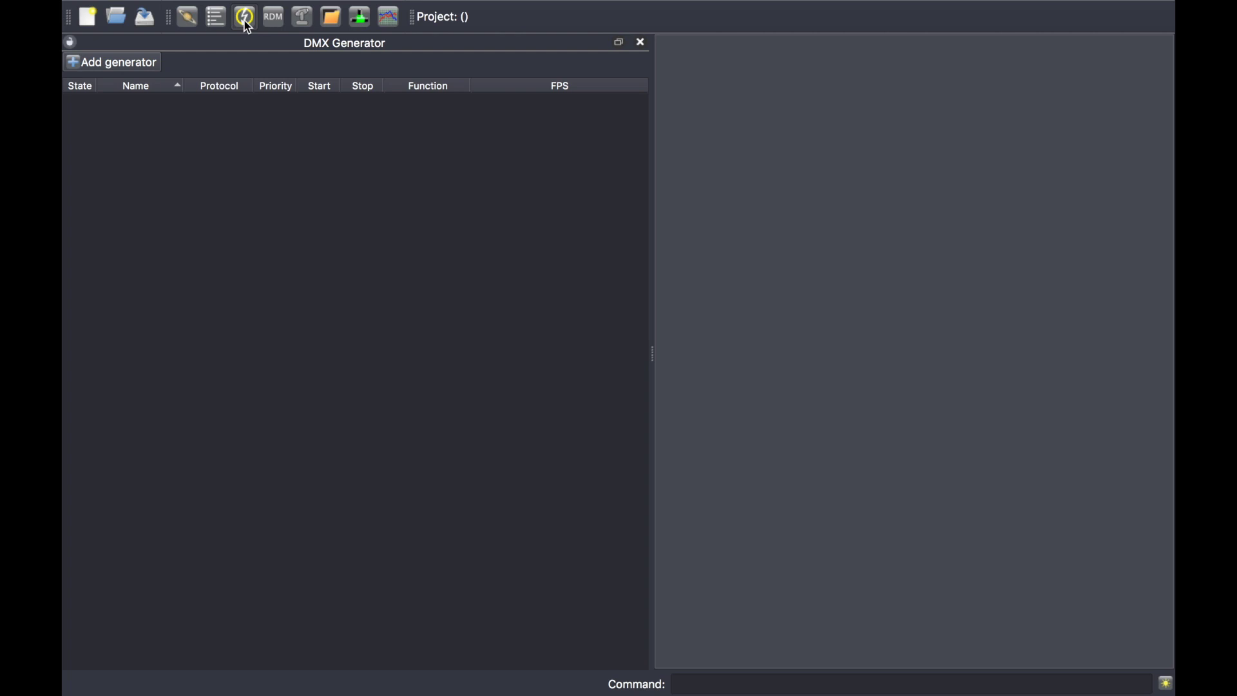
{"action": "left_click", "coordinate": [188, 20]}
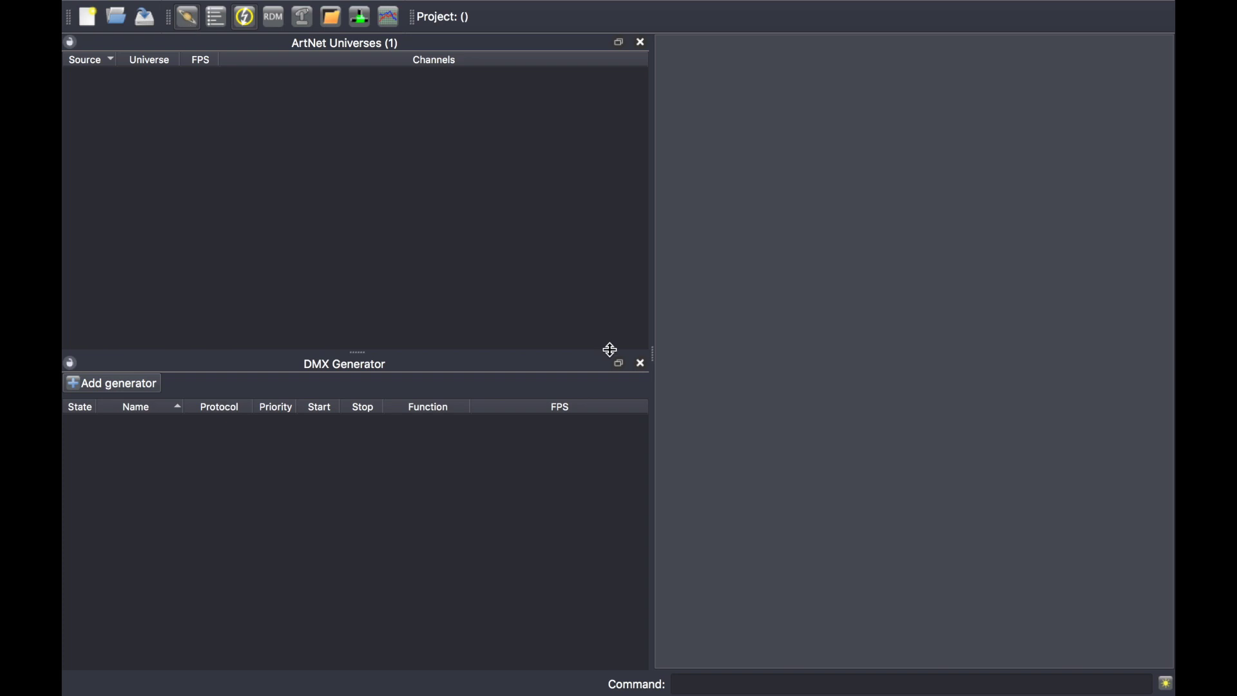
{"action": "left_click_drag", "start_coordinate": [652, 356], "coordinate": [692, 353]}
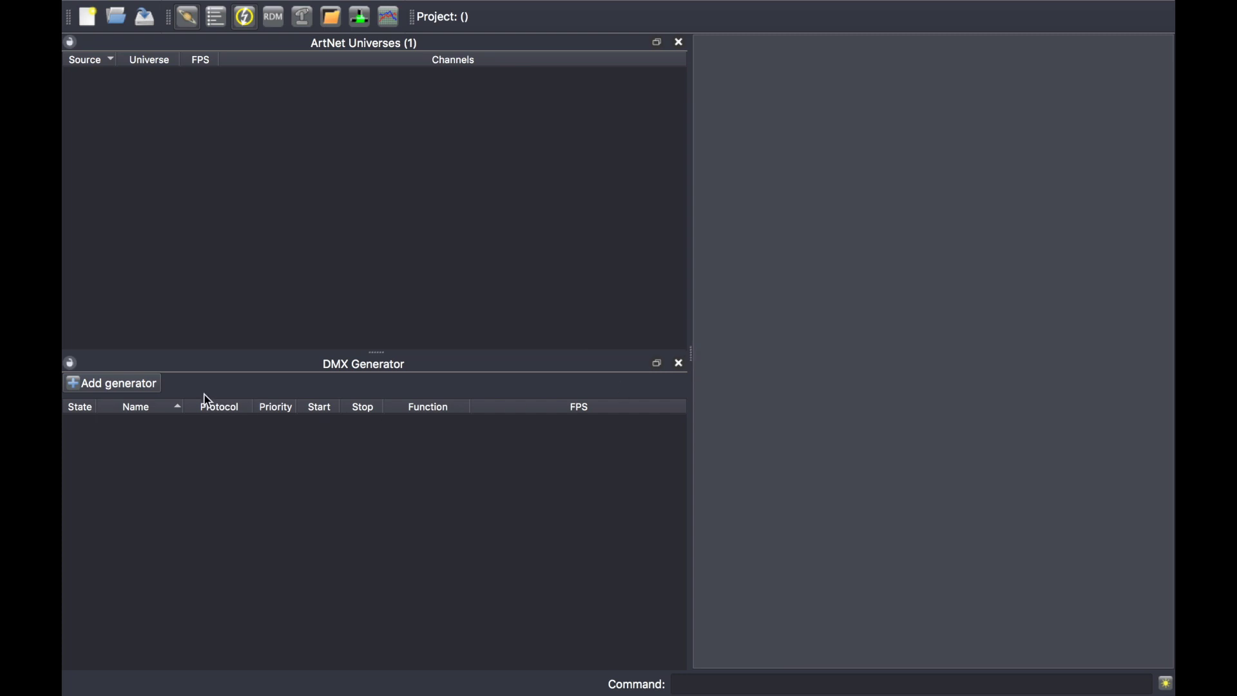
Add a new ArtNet generator and name it Demo.
{"action": "left_click", "coordinate": [141, 386]}
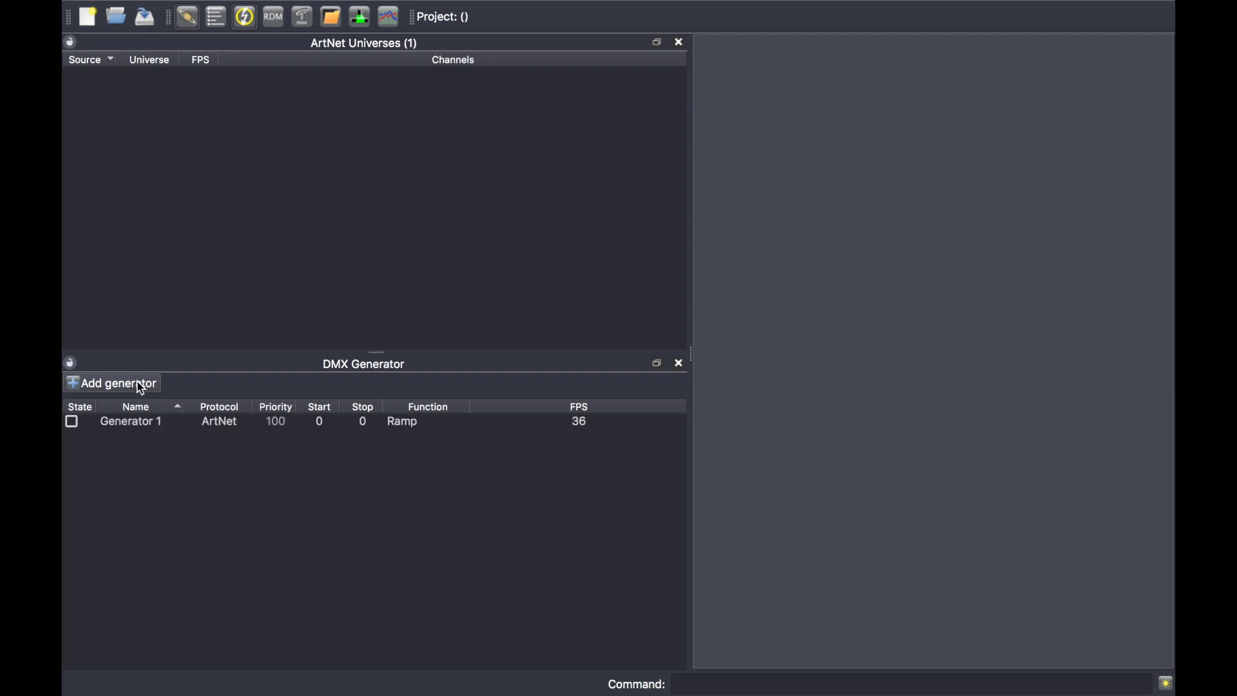
{"action": "left_click", "coordinate": [142, 427]}
{"action": "left_click", "coordinate": [142, 425]}
{"action": "type", "text": "Demo"}
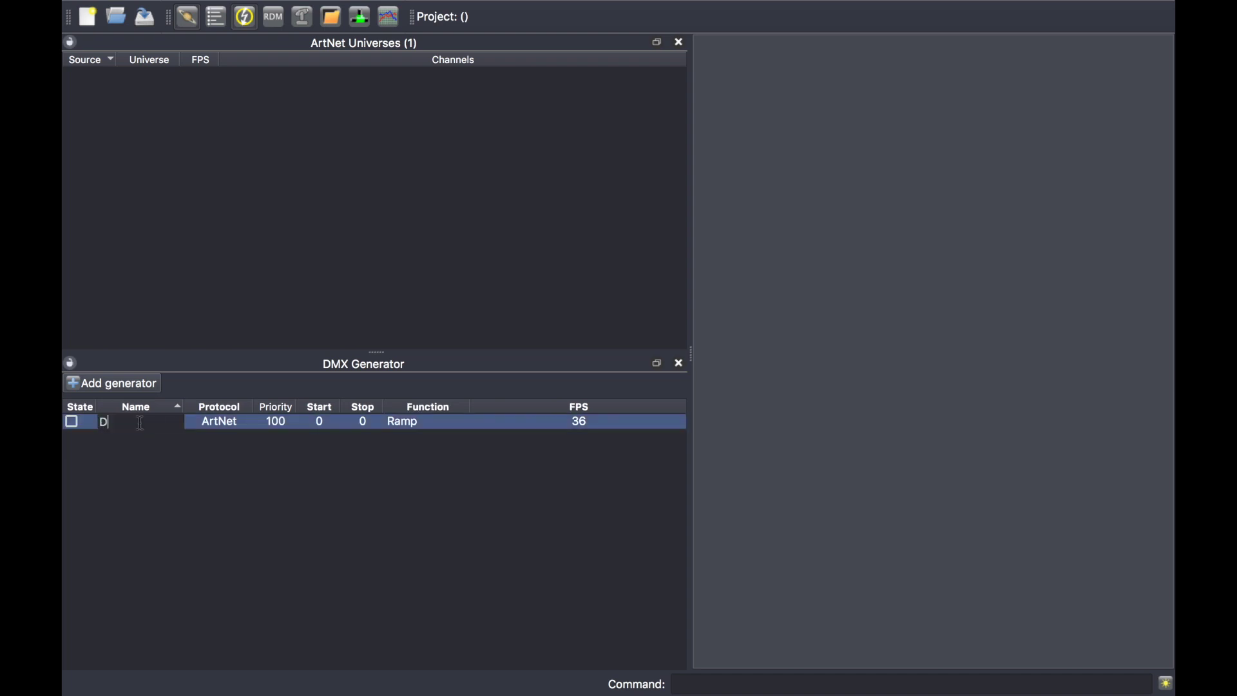
{"action": "left_click", "coordinate": [182, 461]}
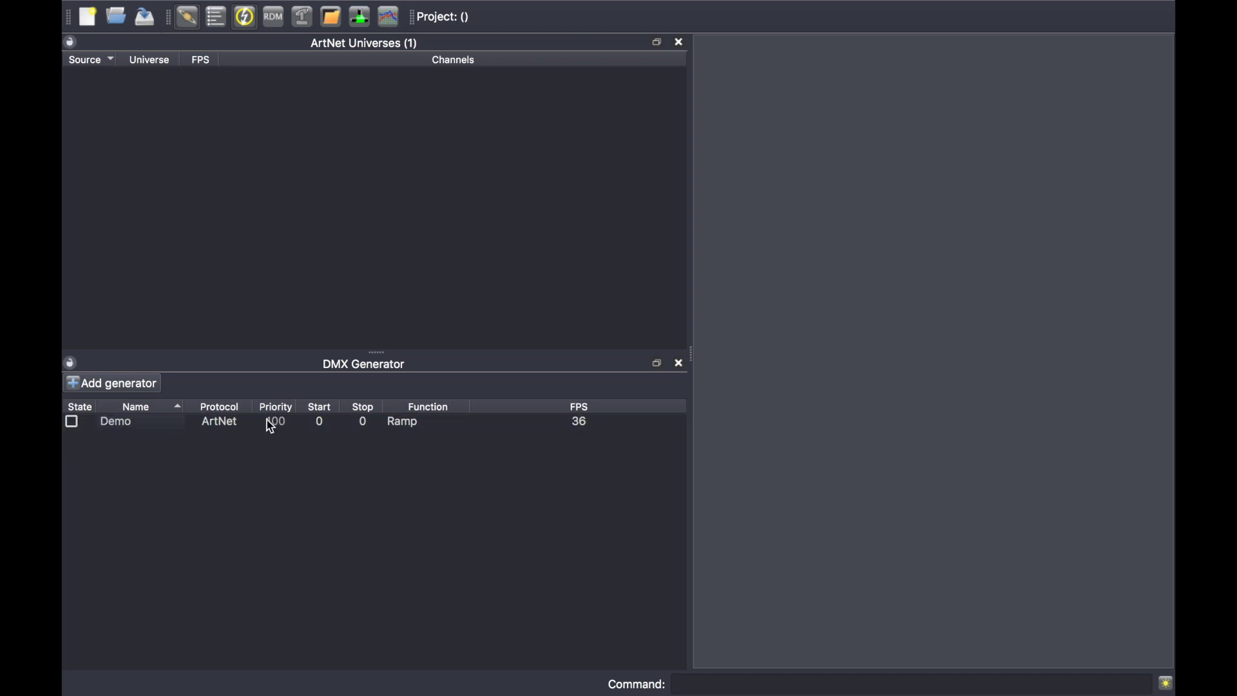
Set Demo's start universe to 2 and stop universe to 5, and enable it.
{"action": "left_click", "coordinate": [326, 428]}
{"action": "left_click", "coordinate": [324, 423]}
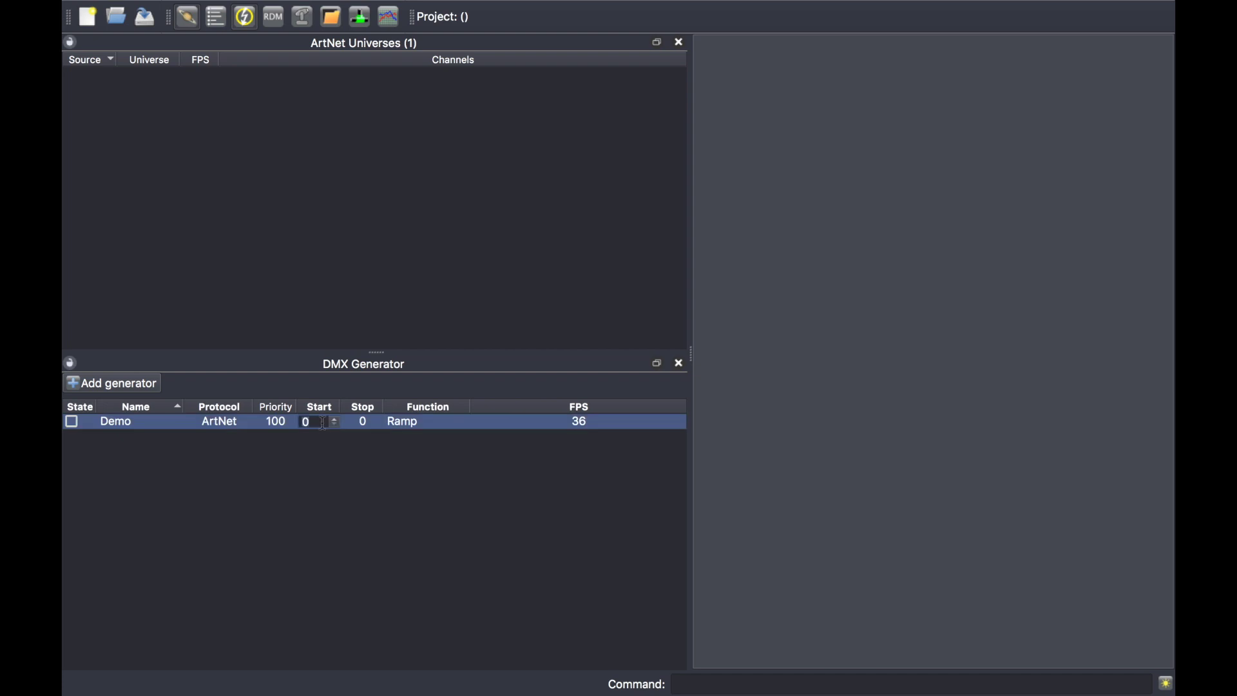
{"action": "type", "text": "2"}
{"action": "left_click", "coordinate": [366, 424]}
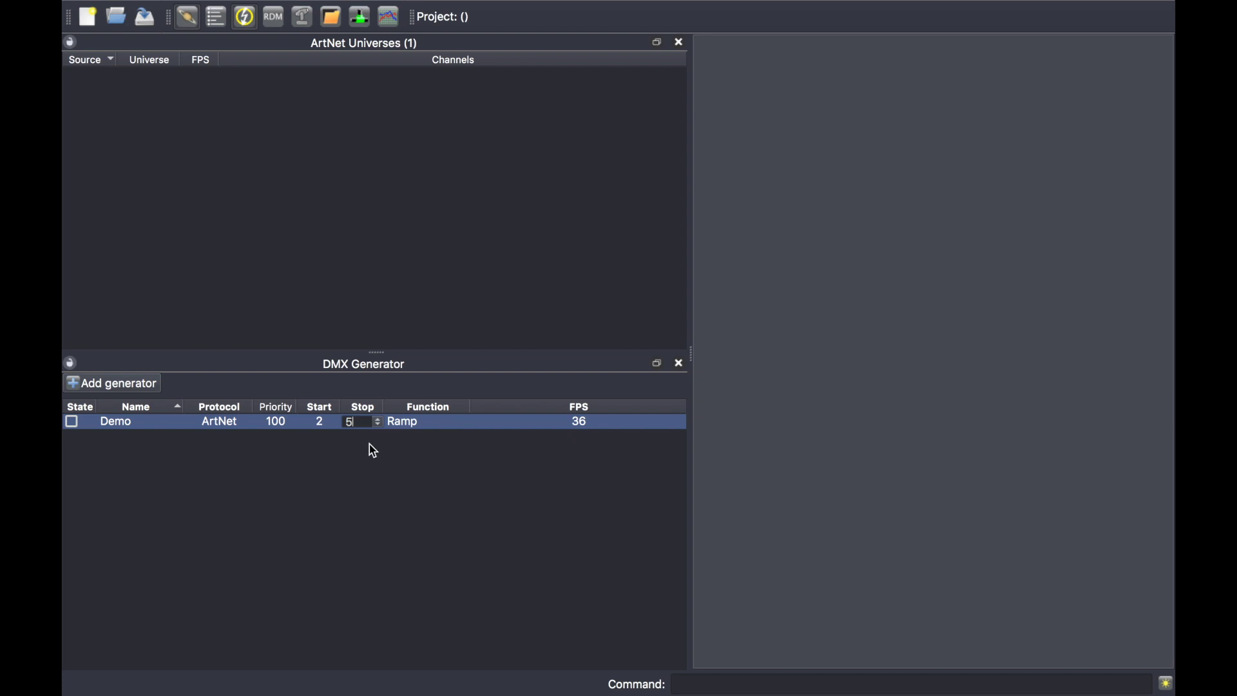
{"action": "left_click", "coordinate": [369, 443]}
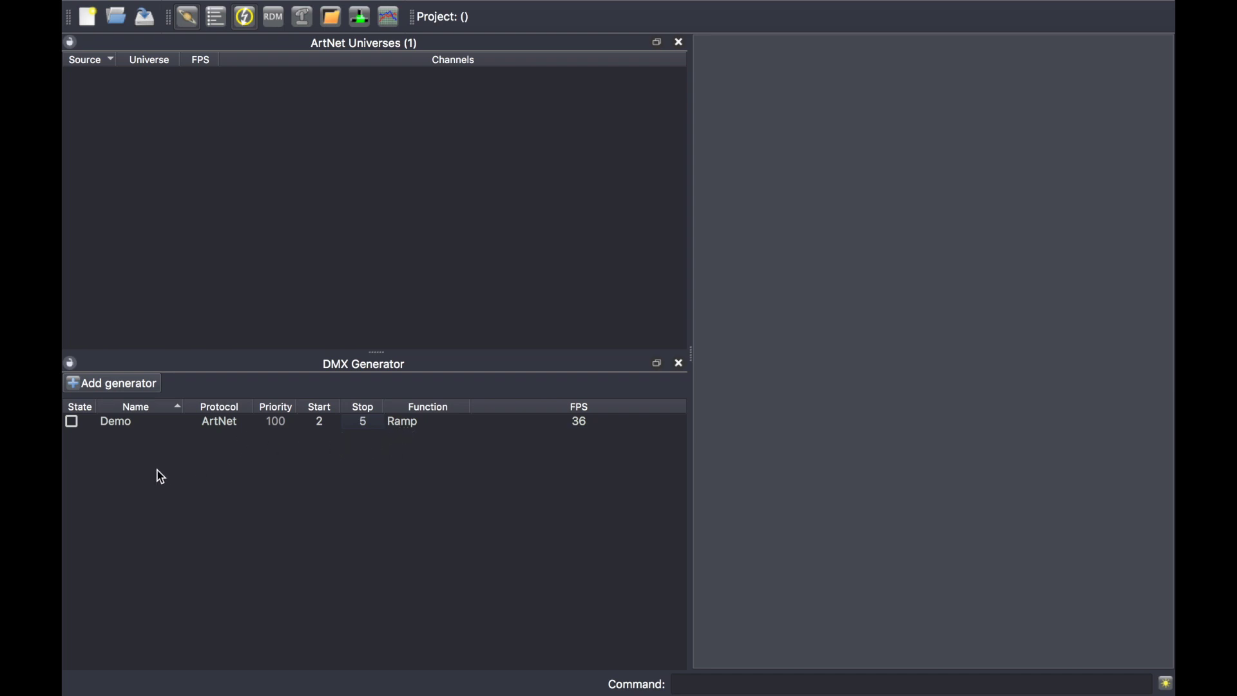
{"action": "left_click", "coordinate": [71, 422]}
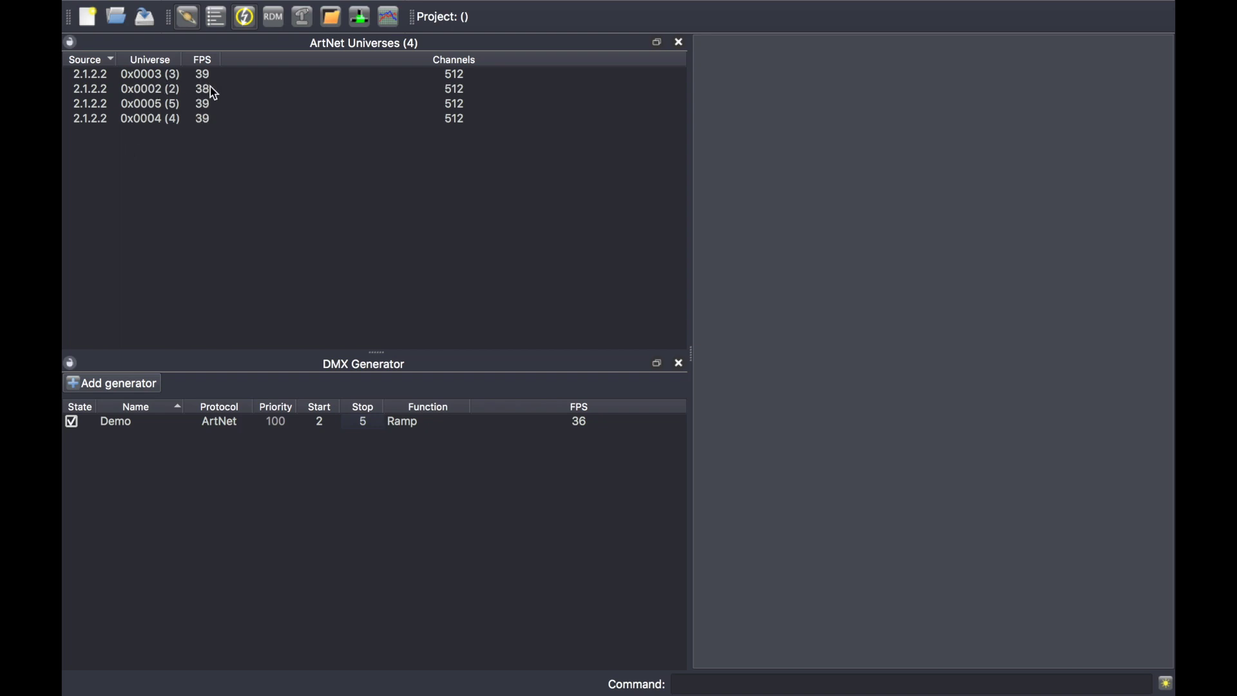
Sort the Art-Net universes by number and open universe 2's channel monitor, moved aside.
{"action": "left_click", "coordinate": [163, 64]}
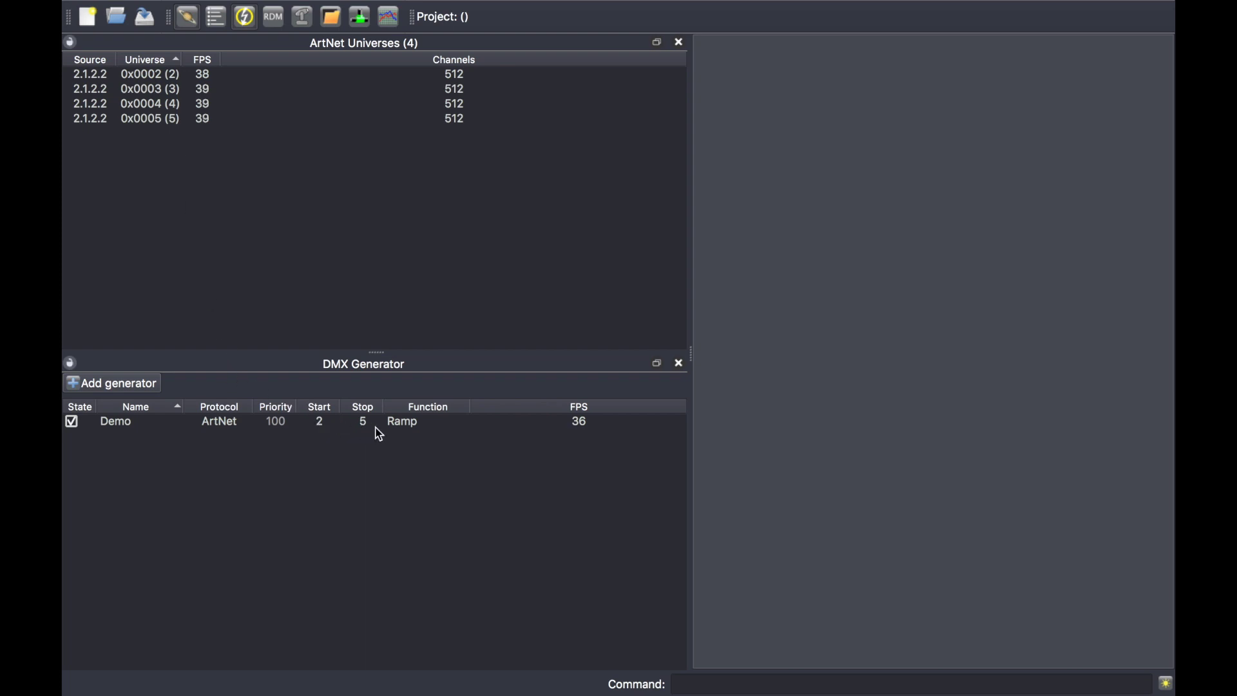
{"action": "left_click", "coordinate": [157, 79]}
{"action": "double_click", "coordinate": [158, 84]}
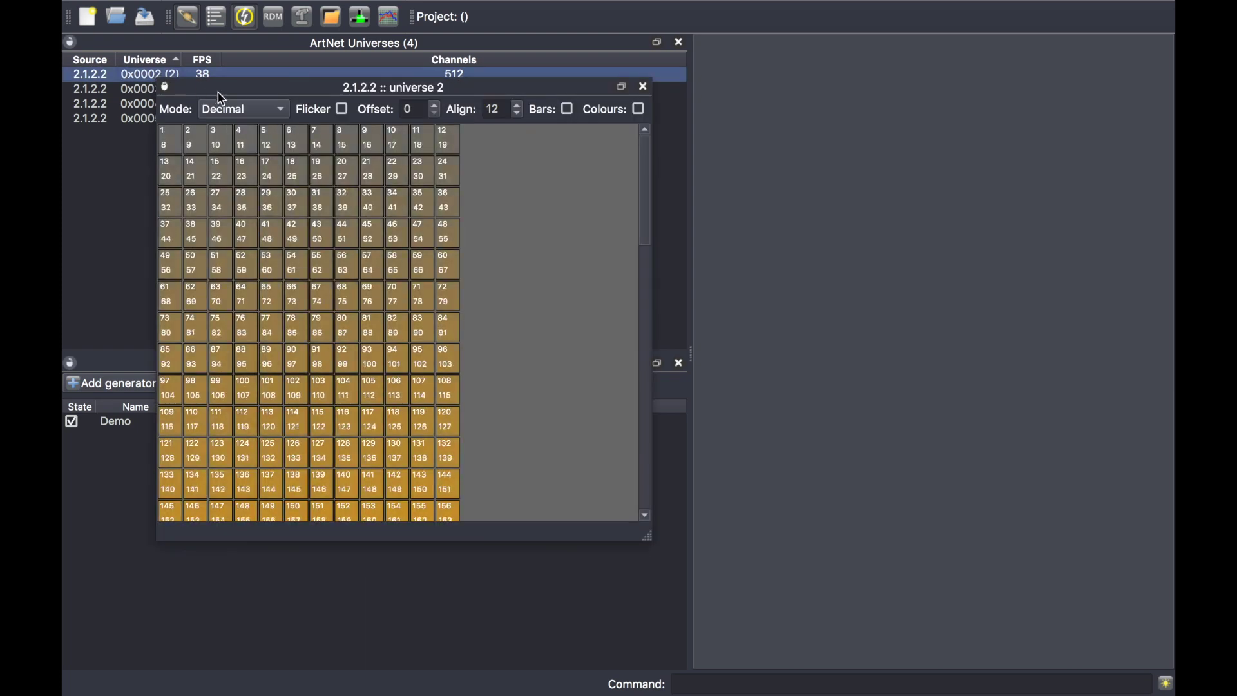
{"action": "left_click_drag", "start_coordinate": [219, 90], "coordinate": [707, 131]}
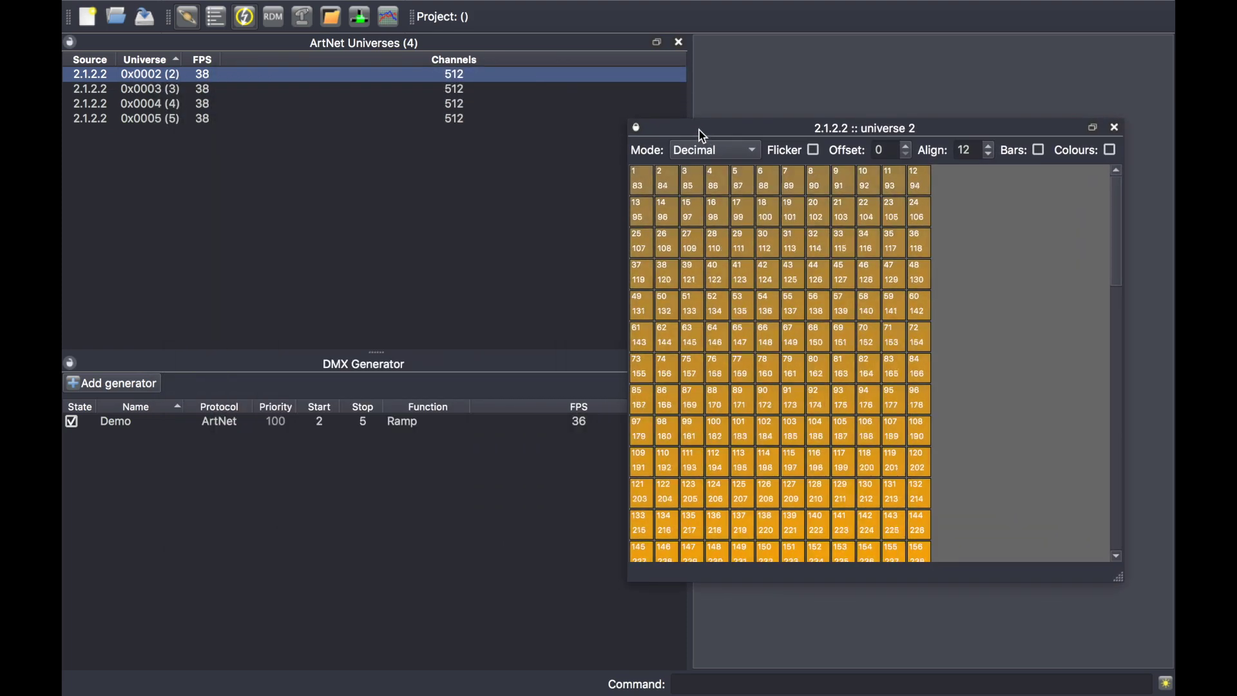
{"action": "double_click", "coordinate": [449, 426]}
Try the Alternate, Step and Sine functions on the Demo generator.
{"action": "left_click", "coordinate": [449, 430]}
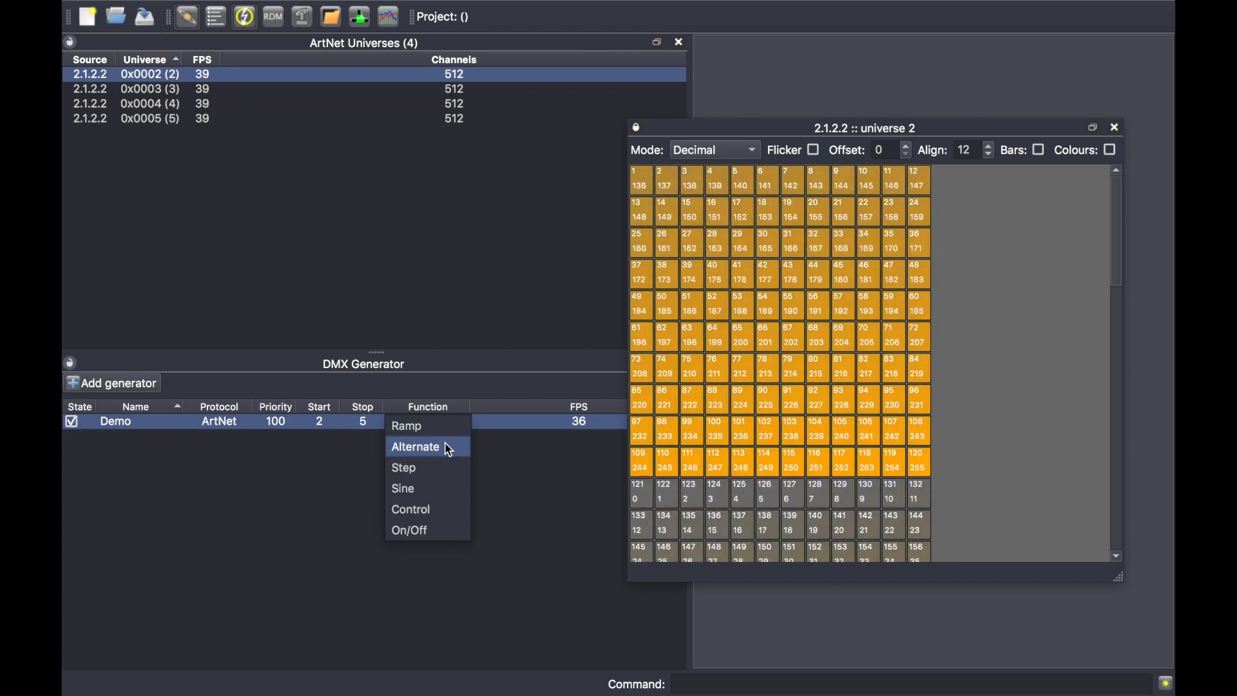
{"action": "left_click", "coordinate": [449, 449]}
{"action": "left_click", "coordinate": [415, 462]}
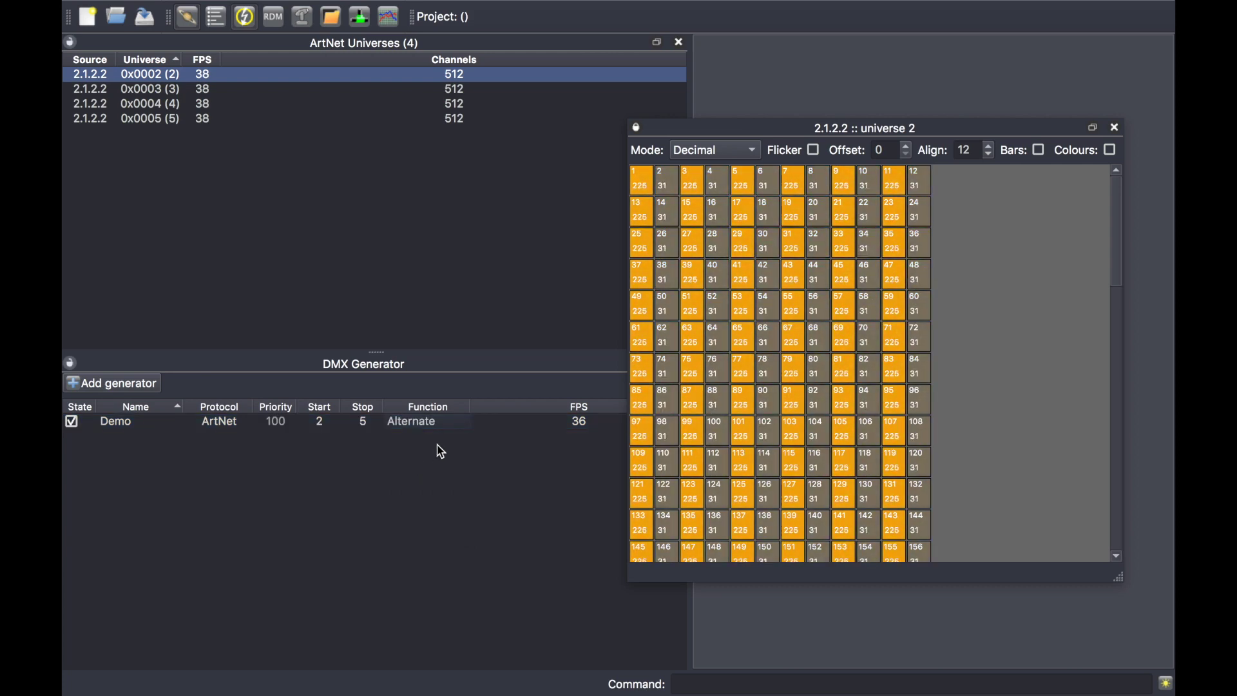
{"action": "double_click", "coordinate": [461, 425]}
{"action": "left_click", "coordinate": [462, 428]}
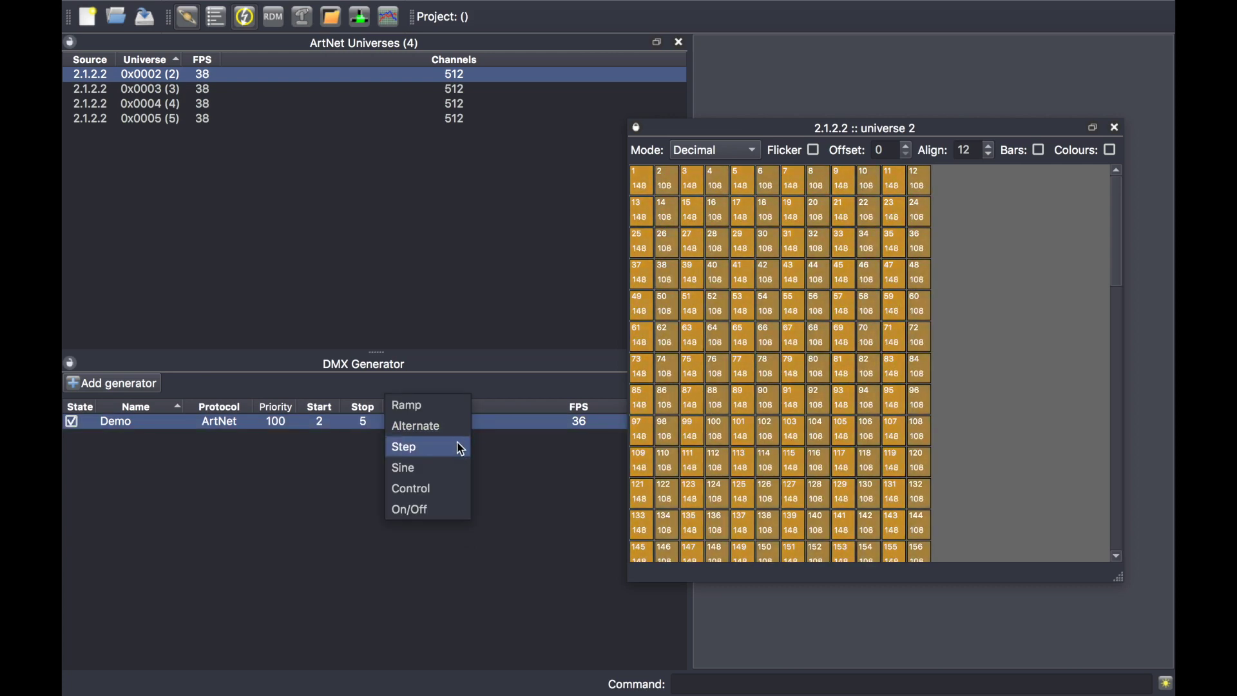
{"action": "left_click", "coordinate": [459, 447]}
{"action": "left_click", "coordinate": [424, 465]}
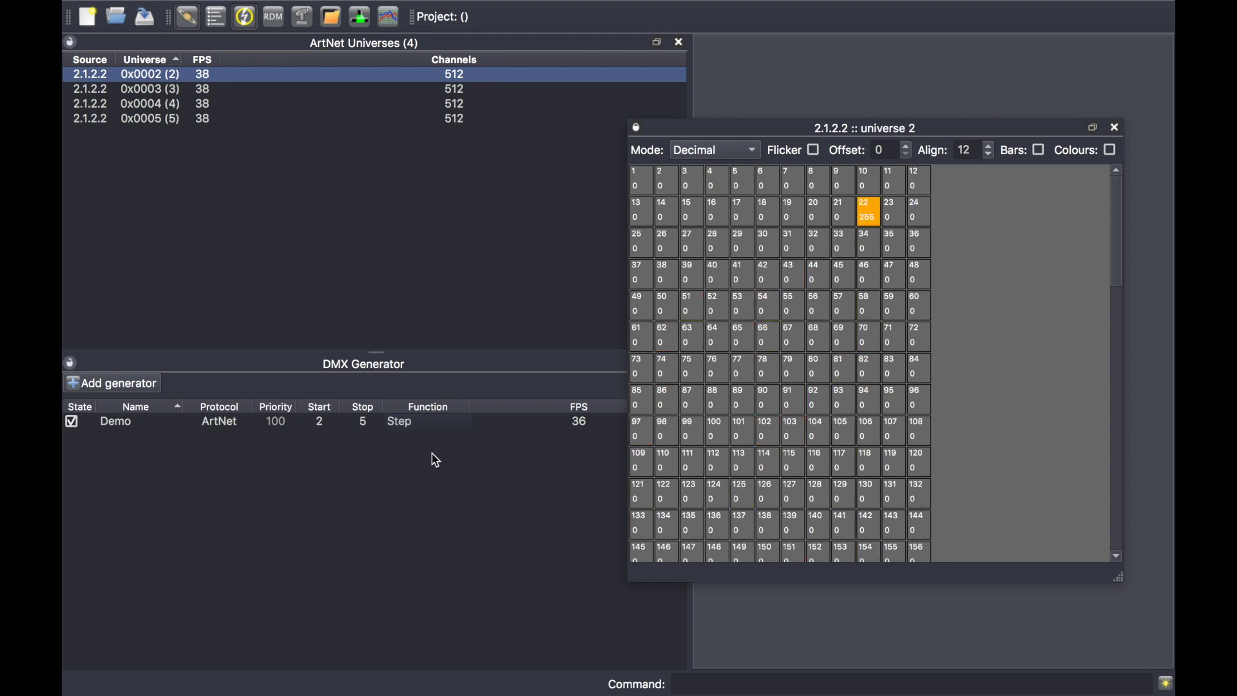
{"action": "left_click", "coordinate": [461, 423]}
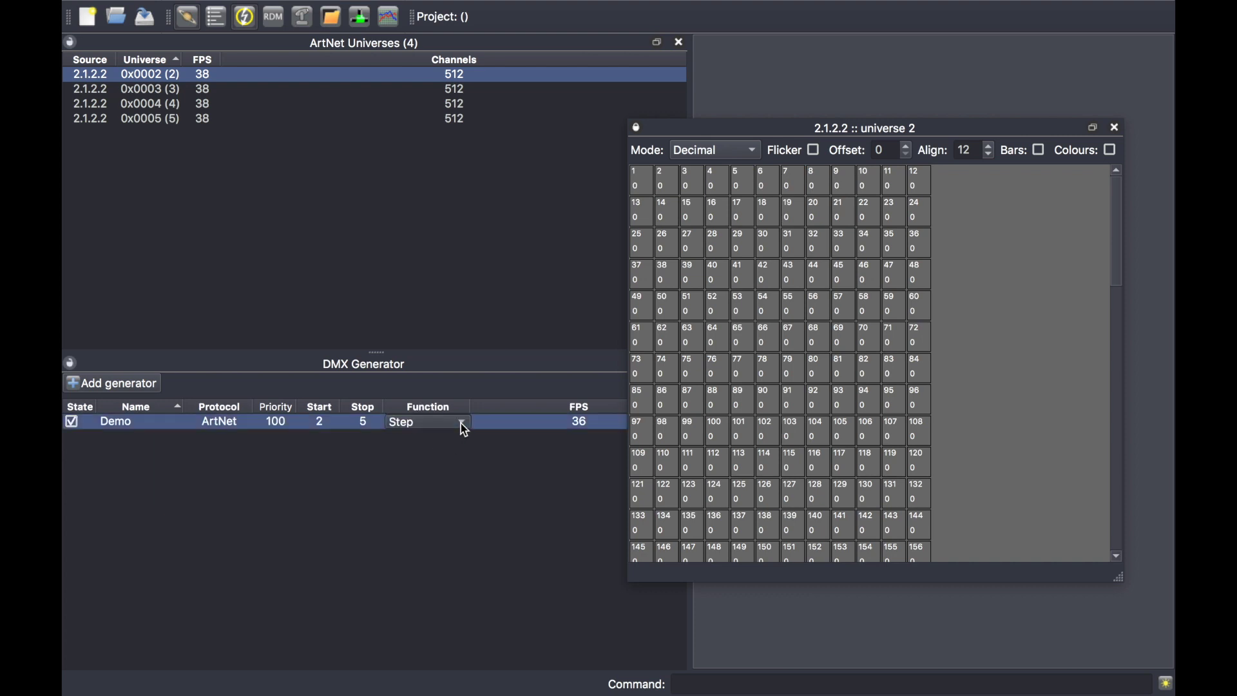
{"action": "left_click", "coordinate": [461, 423]}
{"action": "left_click", "coordinate": [456, 447]}
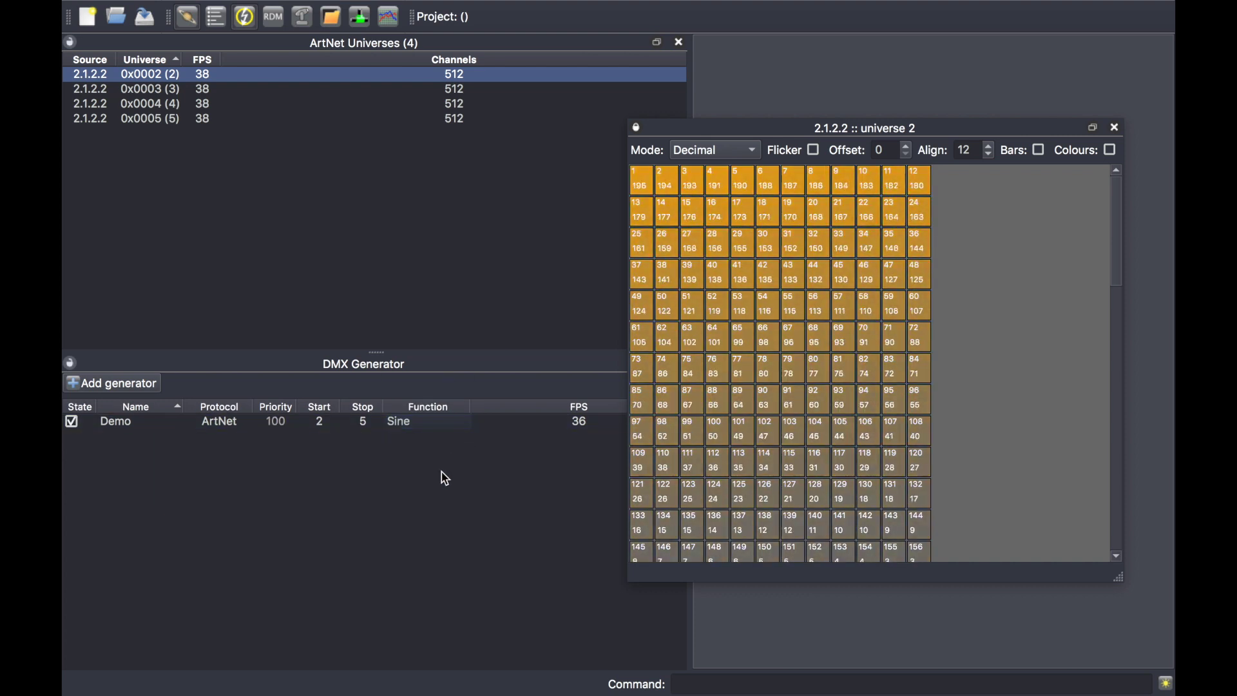
Try On/Off, then set Demo's function to Control so universe 2 reads 0.
{"action": "left_click", "coordinate": [462, 423]}
{"action": "left_click", "coordinate": [465, 426]}
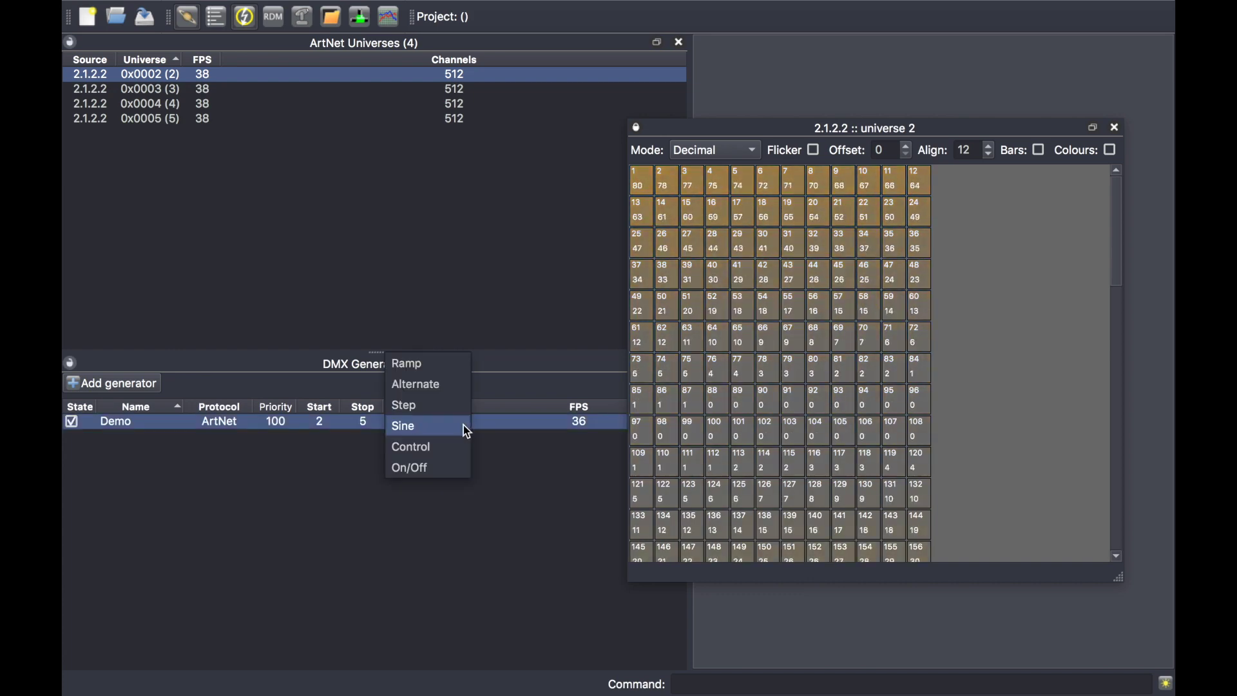
{"action": "left_click", "coordinate": [458, 467]}
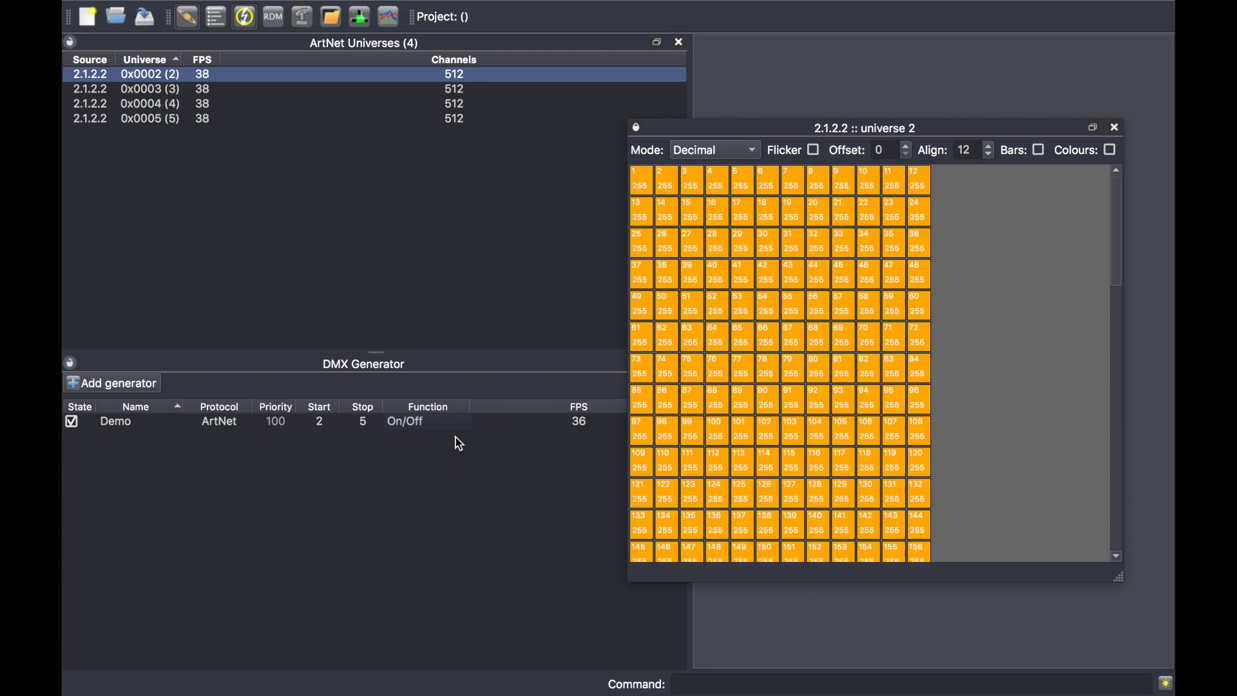
{"action": "left_click", "coordinate": [465, 425]}
{"action": "left_click", "coordinate": [468, 426]}
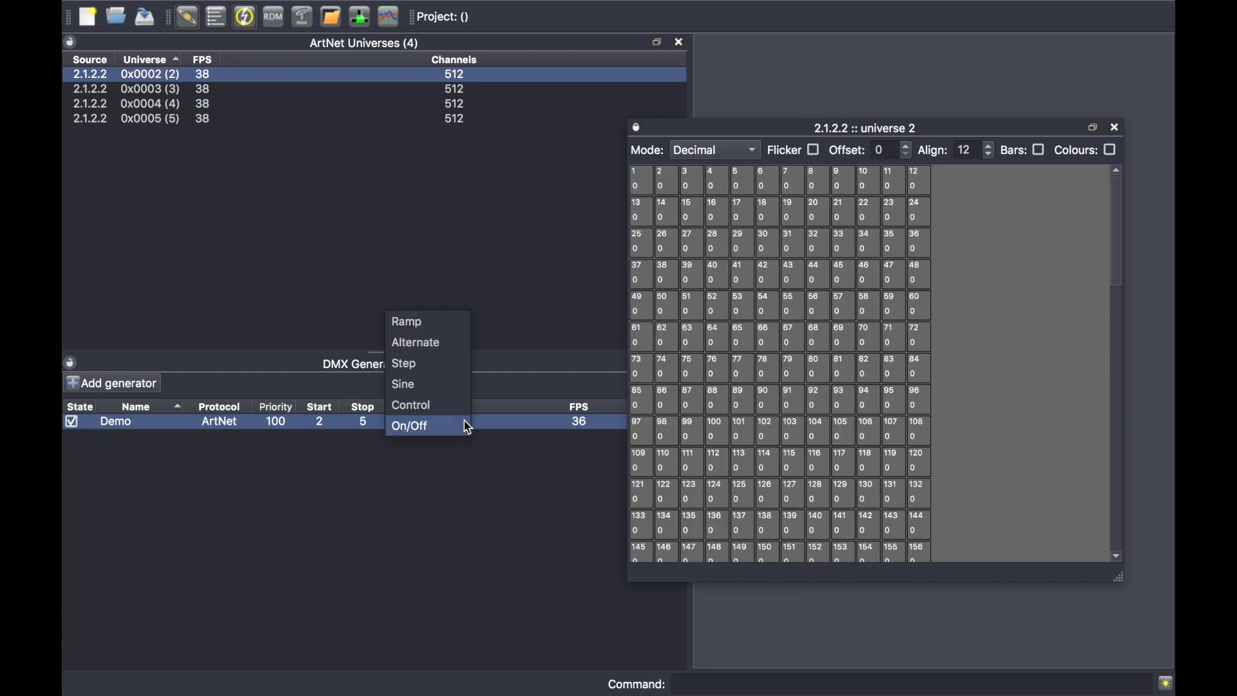
{"action": "left_click", "coordinate": [457, 409]}
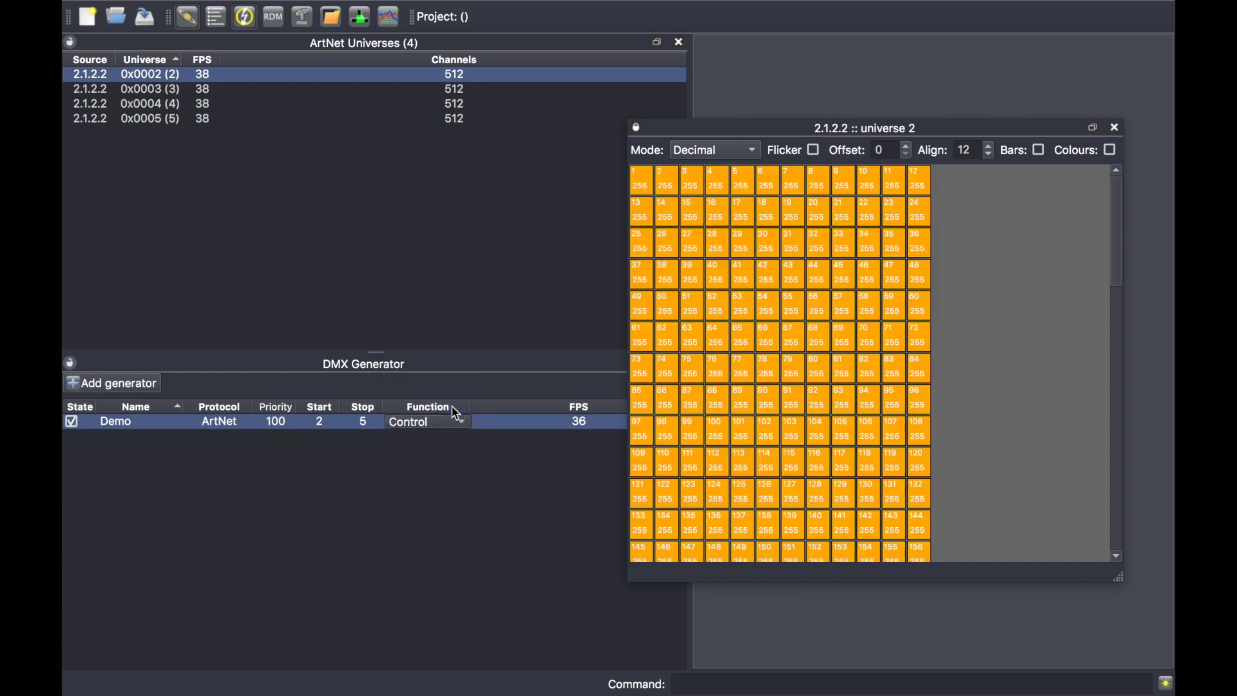
{"action": "left_click", "coordinate": [439, 468]}
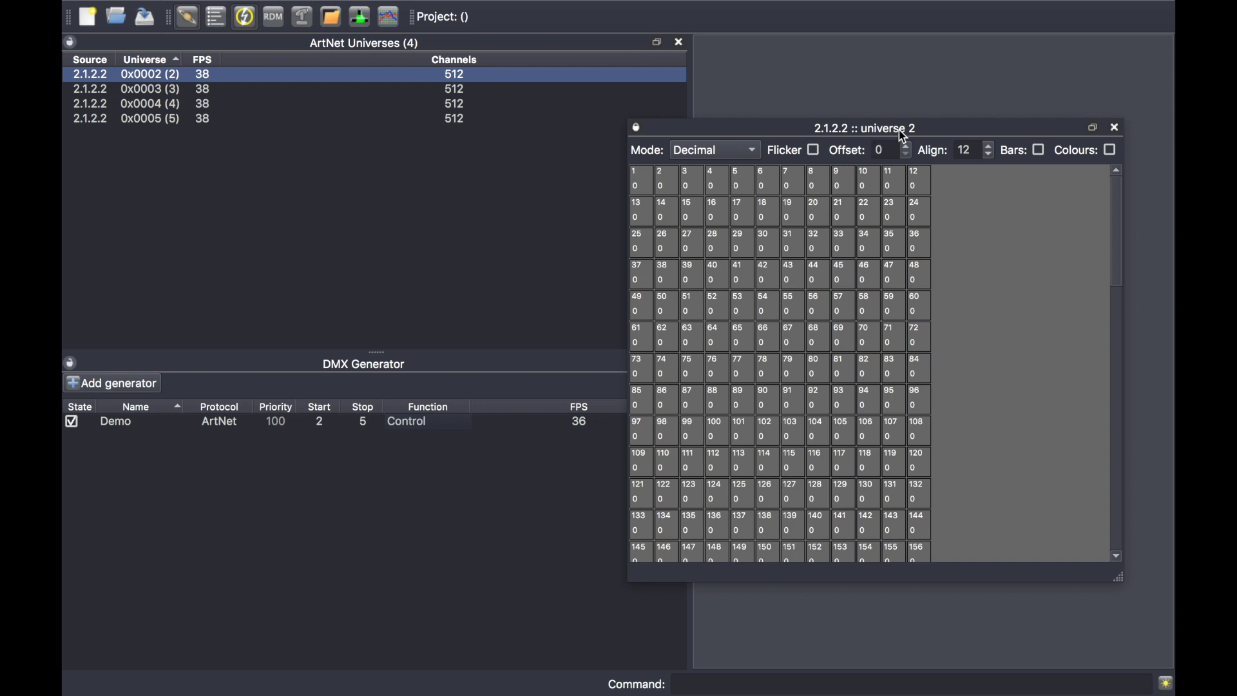
{"action": "left_click_drag", "start_coordinate": [900, 132], "coordinate": [943, 47]}
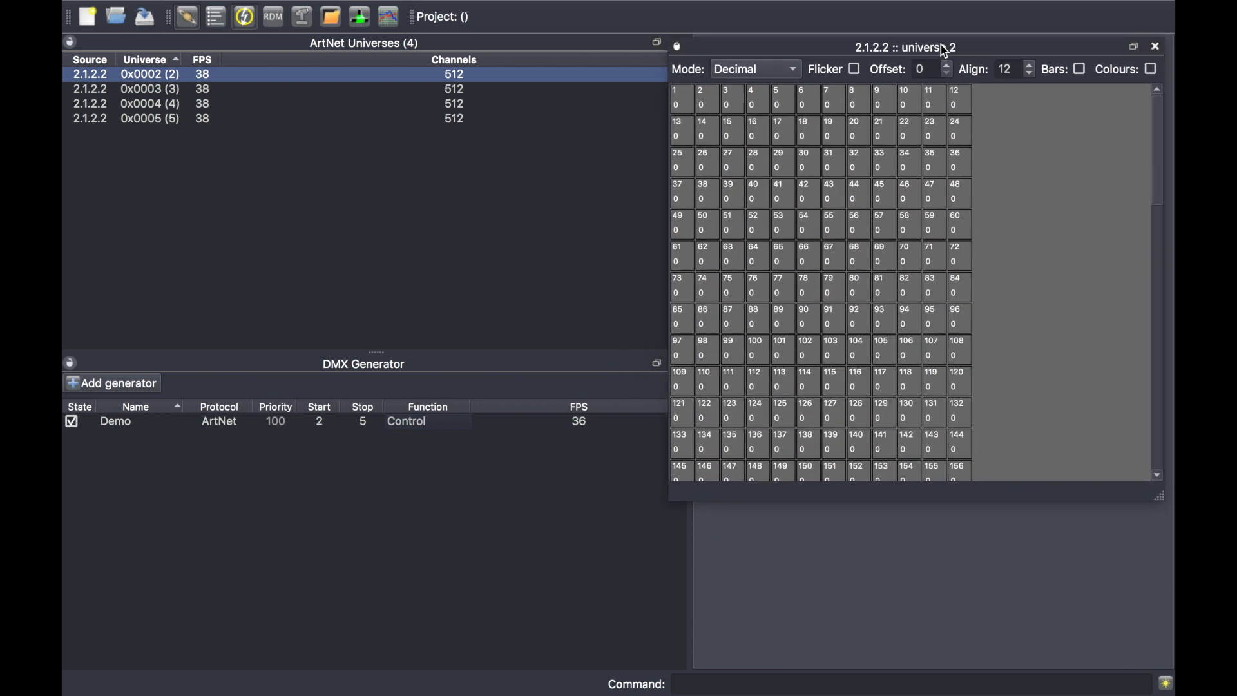
Open the Demo generator's Control panel with faders 1–24 and move it lower right.
{"action": "right_click", "coordinate": [400, 427]}
{"action": "left_click", "coordinate": [345, 479]}
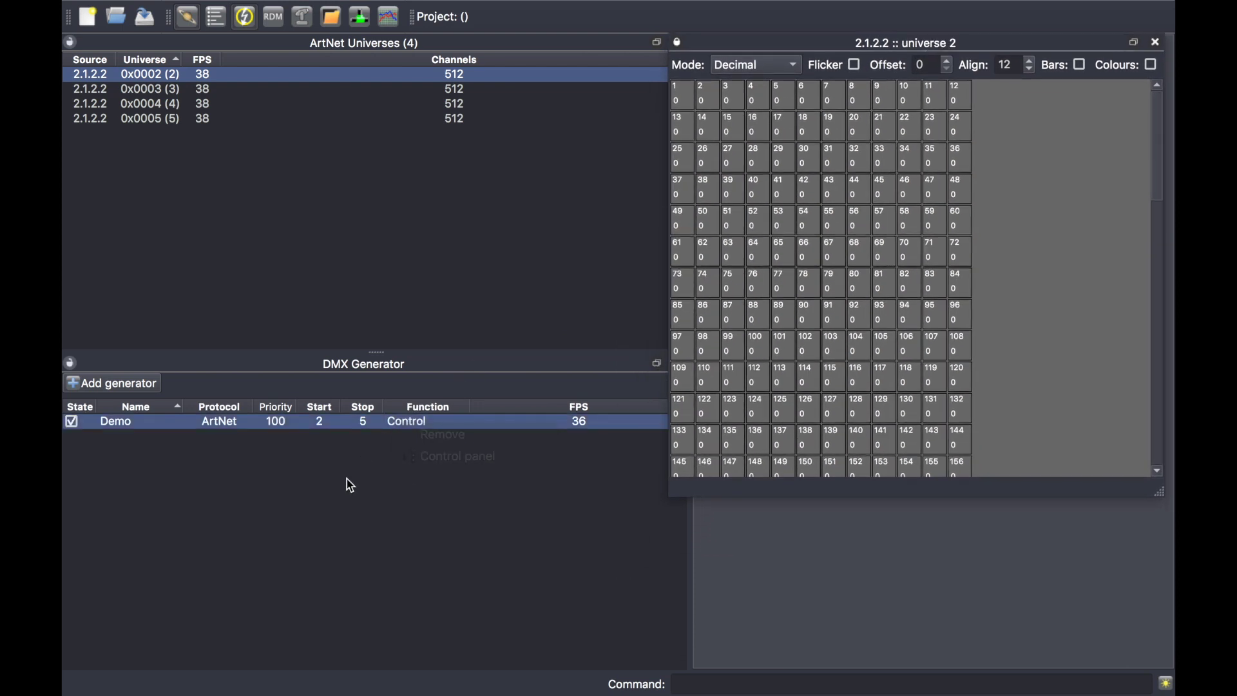
{"action": "right_click", "coordinate": [416, 421]}
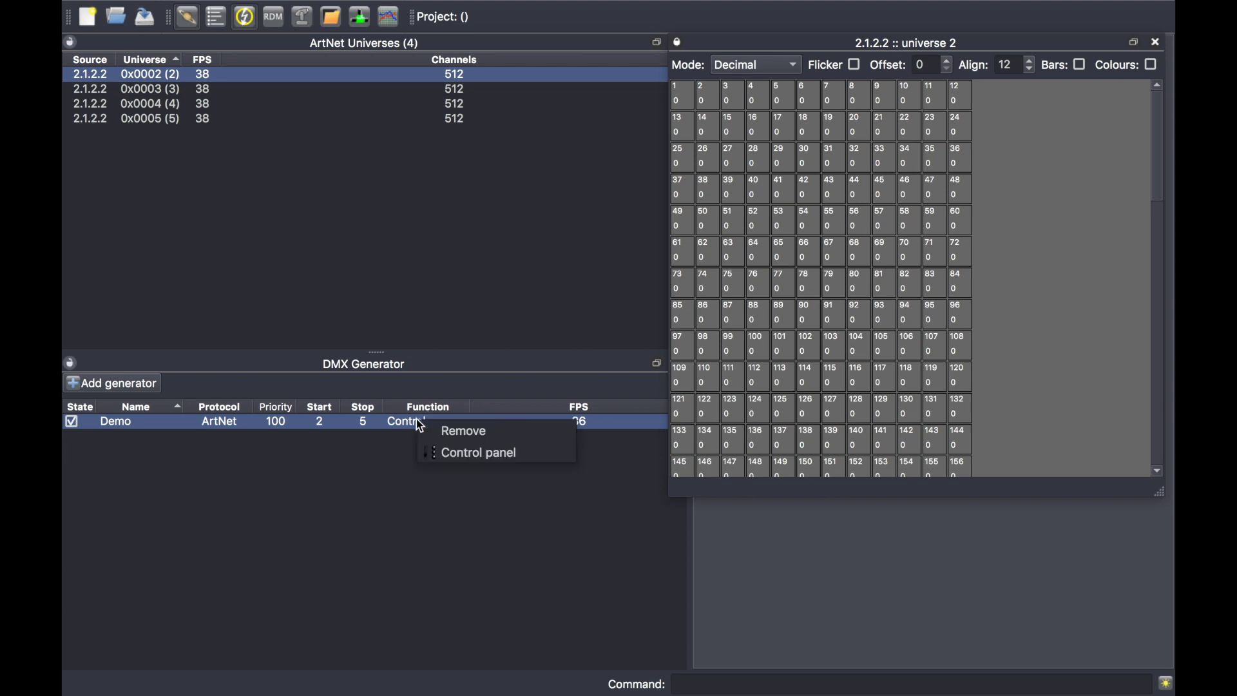
{"action": "left_click", "coordinate": [457, 454]}
{"action": "left_click_drag", "start_coordinate": [574, 147], "coordinate": [736, 313]}
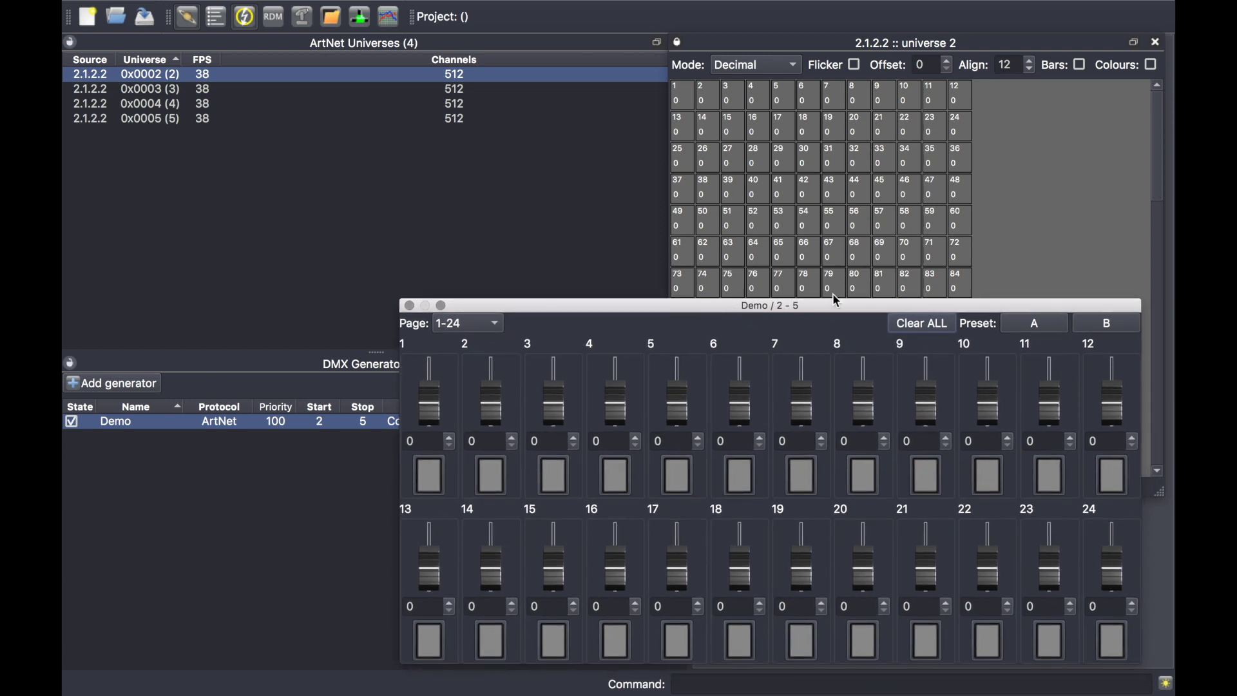
Reposition the fader panel and test faders 1, 12 and 24, keeping page 1-24.
{"action": "left_click_drag", "start_coordinate": [697, 311], "coordinate": [705, 276]}
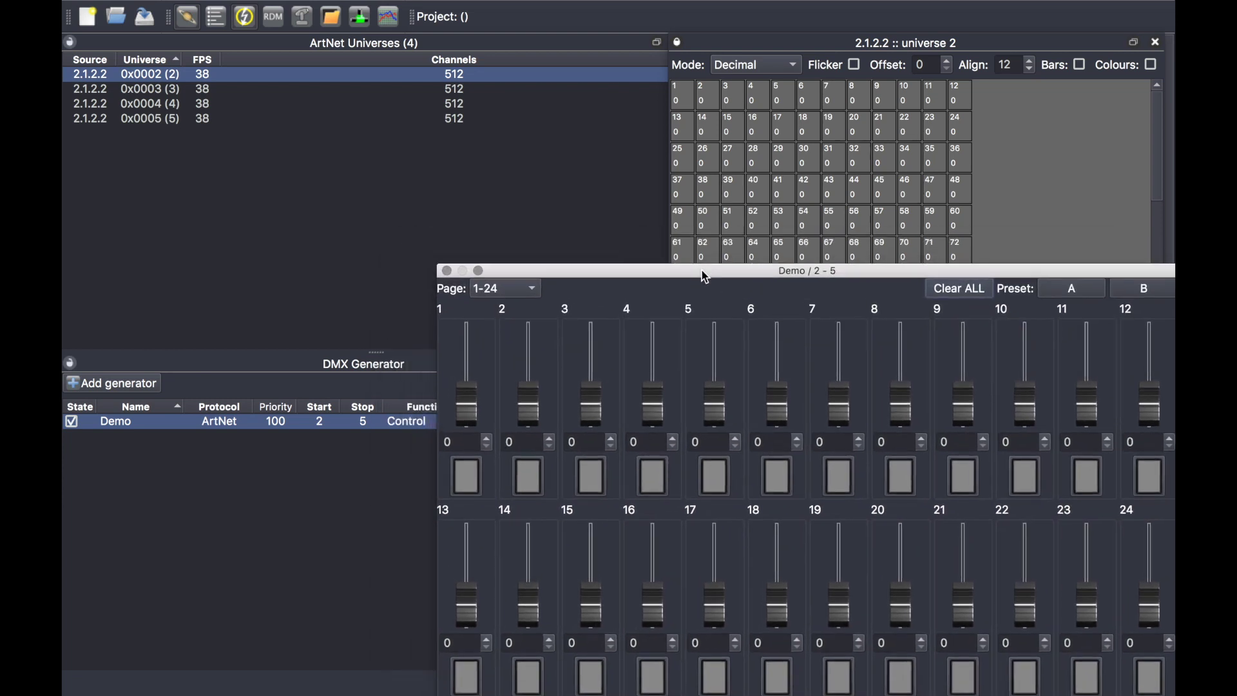
{"action": "left_click_drag", "start_coordinate": [586, 279], "coordinate": [451, 259]}
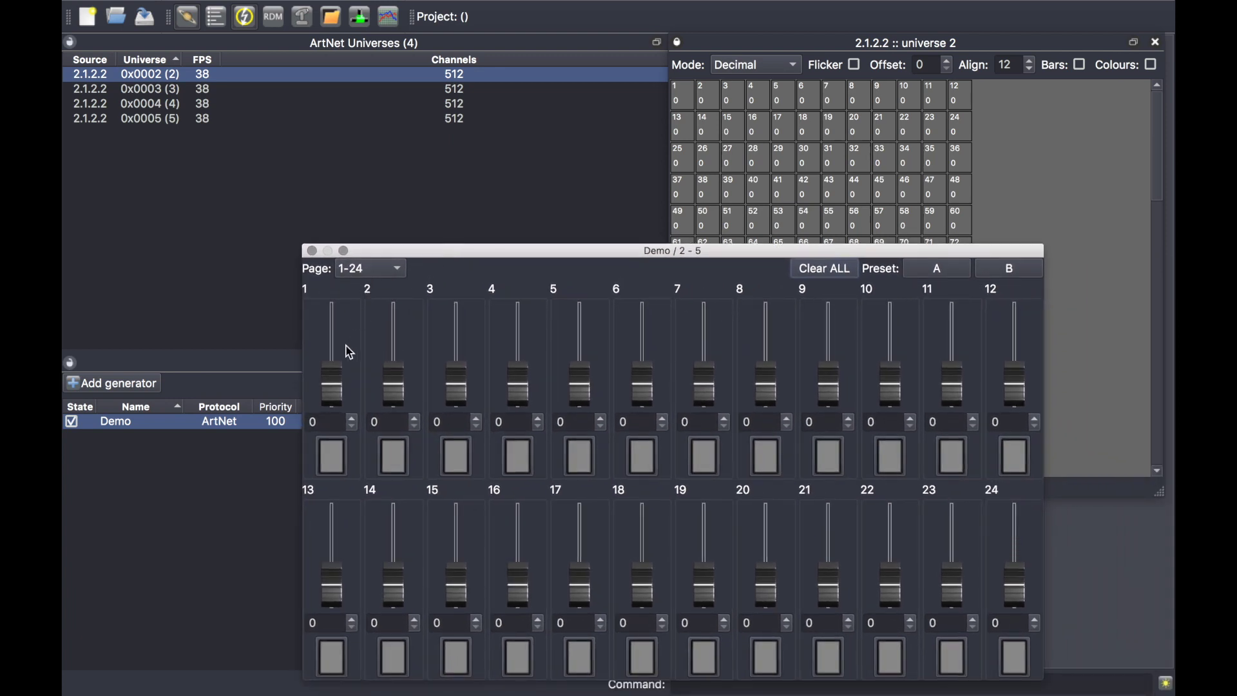
{"action": "mouse_move", "coordinate": [334, 386]}
{"action": "left_mouse_down"}
{"action": "mouse_move", "coordinate": [334, 312]}
{"action": "mouse_move", "coordinate": [336, 400]}
{"action": "left_mouse_up"}
{"action": "mouse_move", "coordinate": [1017, 390]}
{"action": "left_mouse_down"}
{"action": "mouse_move", "coordinate": [1013, 326]}
{"action": "mouse_move", "coordinate": [1016, 403]}
{"action": "left_mouse_up"}
{"action": "left_click_drag", "start_coordinate": [1019, 598], "coordinate": [1025, 638]}
{"action": "left_click", "coordinate": [392, 263]}
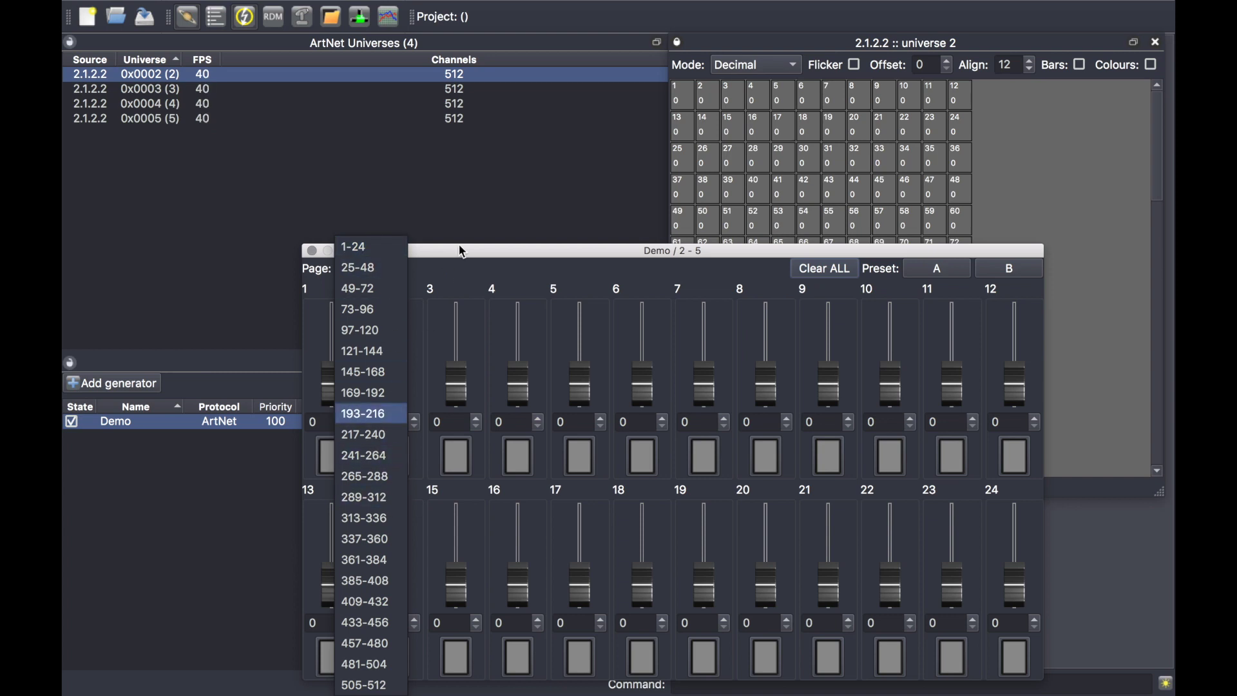
{"action": "left_click", "coordinate": [475, 261]}
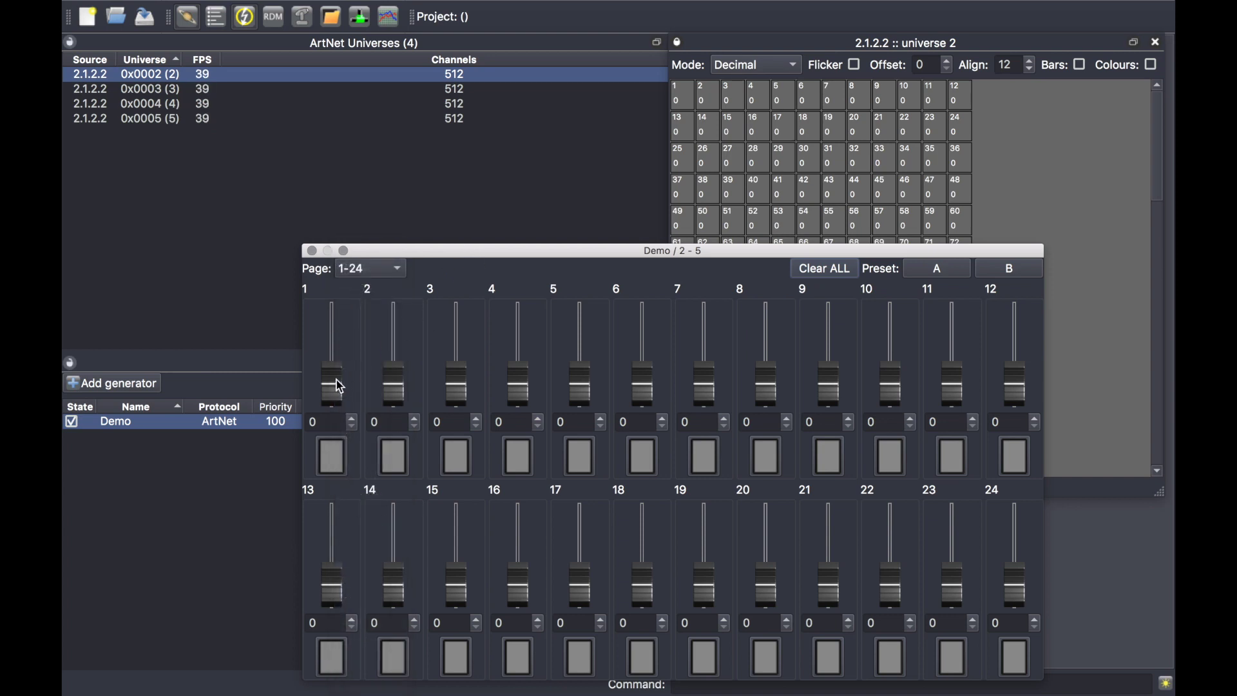
Set channels 1–4 to 119, 213, 255, 255 and store them as preset A.
{"action": "left_click_drag", "start_coordinate": [336, 381], "coordinate": [392, 327]}
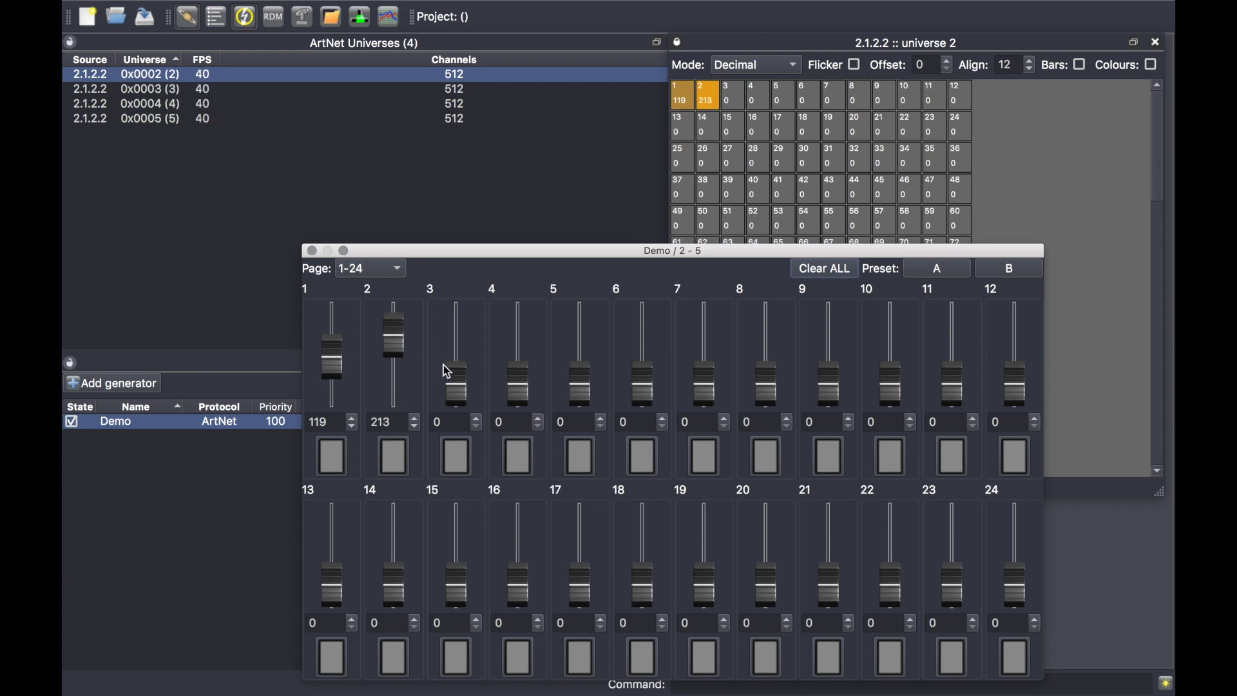
{"action": "left_click_drag", "start_coordinate": [444, 367], "coordinate": [458, 308]}
{"action": "left_click_drag", "start_coordinate": [519, 379], "coordinate": [525, 309]}
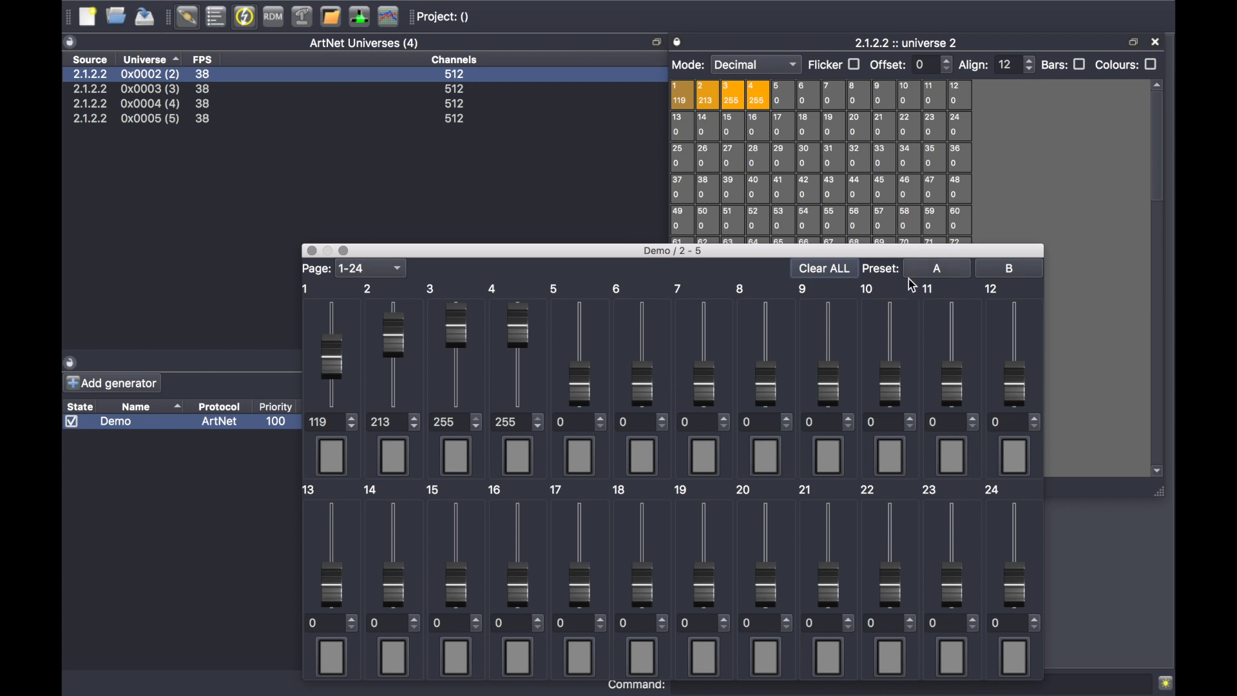
{"action": "left_click", "coordinate": [945, 276]}
{"action": "left_click_drag", "start_coordinate": [528, 332], "coordinate": [508, 401]}
Zero channels 1–4, set channels 5–8 to 255, 231, 255, 185, and store preset B.
{"action": "left_click_drag", "start_coordinate": [465, 329], "coordinate": [439, 405]}
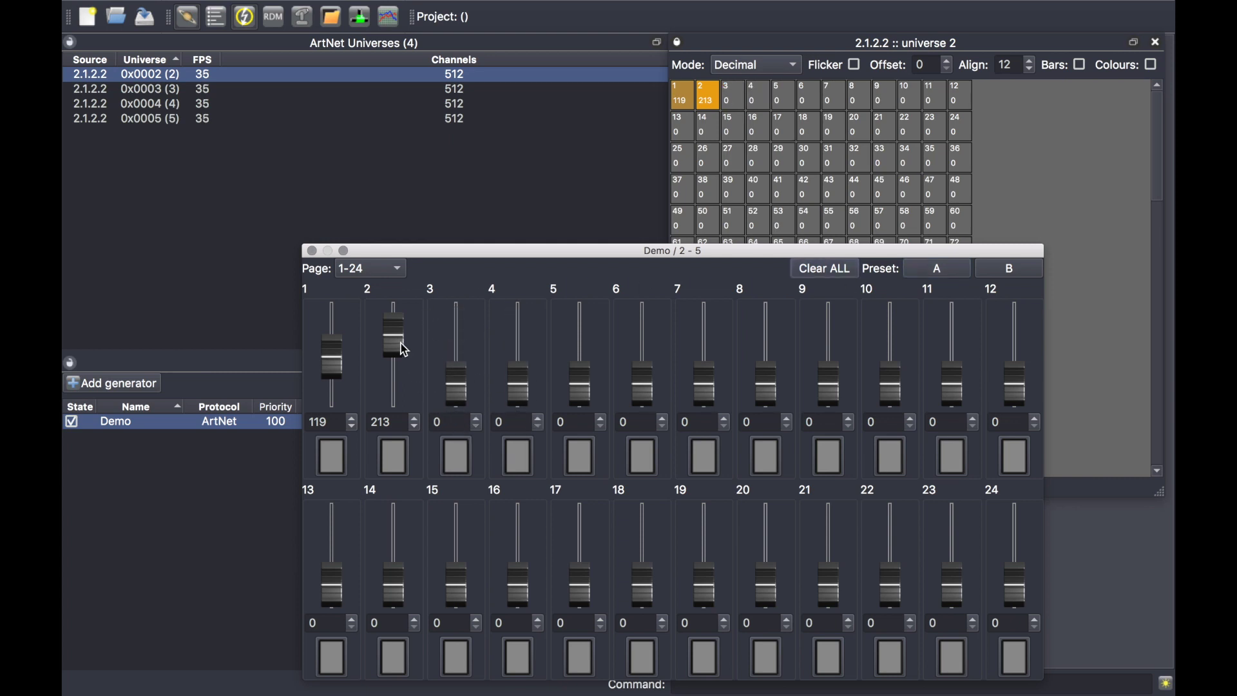
{"action": "left_click_drag", "start_coordinate": [394, 341], "coordinate": [392, 402]}
{"action": "left_click_drag", "start_coordinate": [333, 374], "coordinate": [333, 406]}
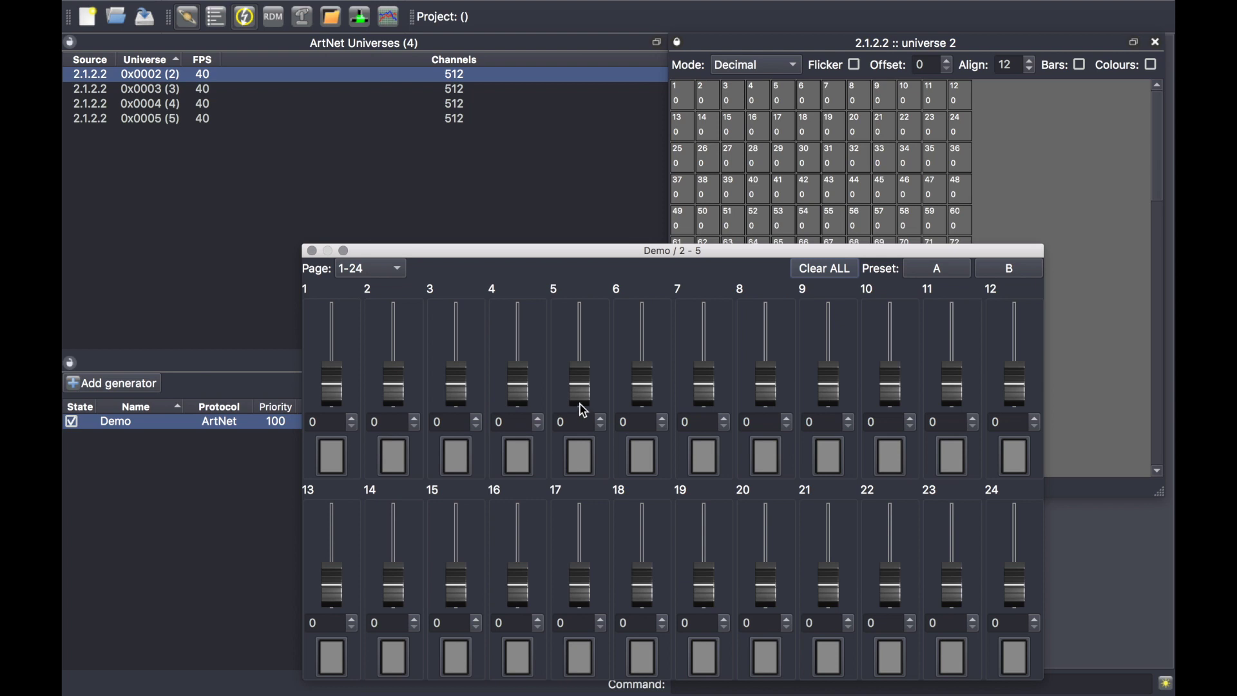
{"action": "left_click_drag", "start_coordinate": [582, 407], "coordinate": [585, 330]}
{"action": "left_click_drag", "start_coordinate": [644, 385], "coordinate": [643, 335]}
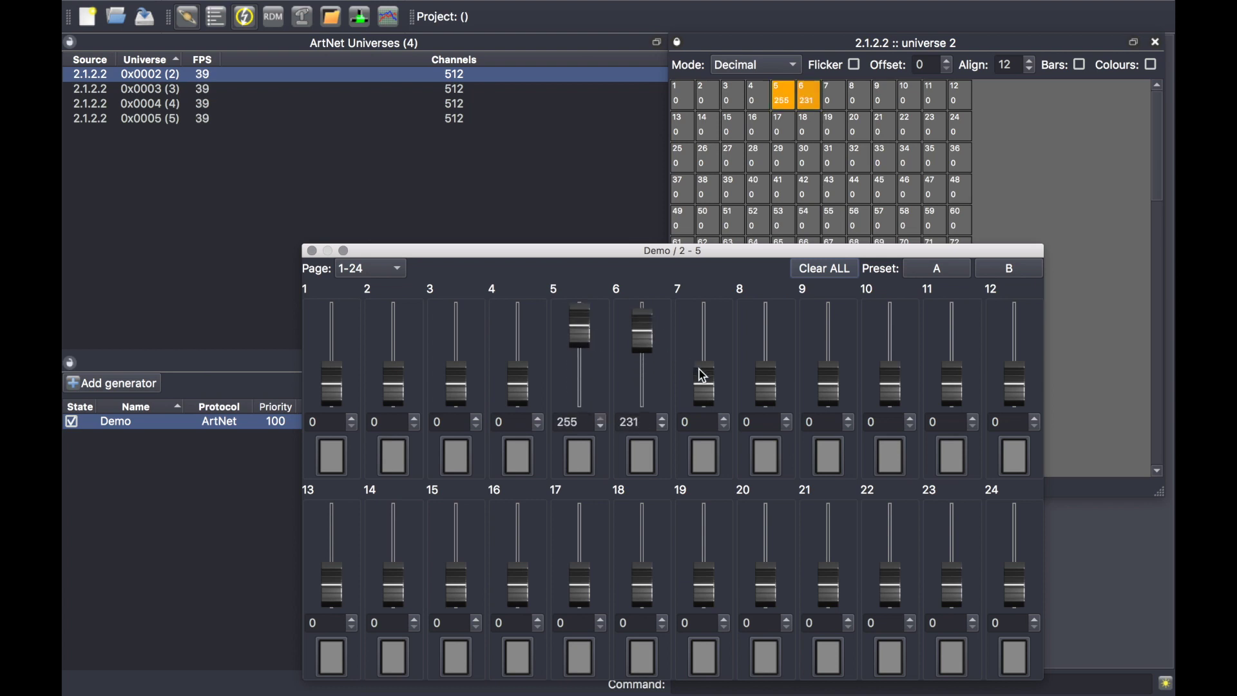
{"action": "left_click_drag", "start_coordinate": [700, 378], "coordinate": [721, 320]}
{"action": "left_click_drag", "start_coordinate": [767, 373], "coordinate": [767, 335]}
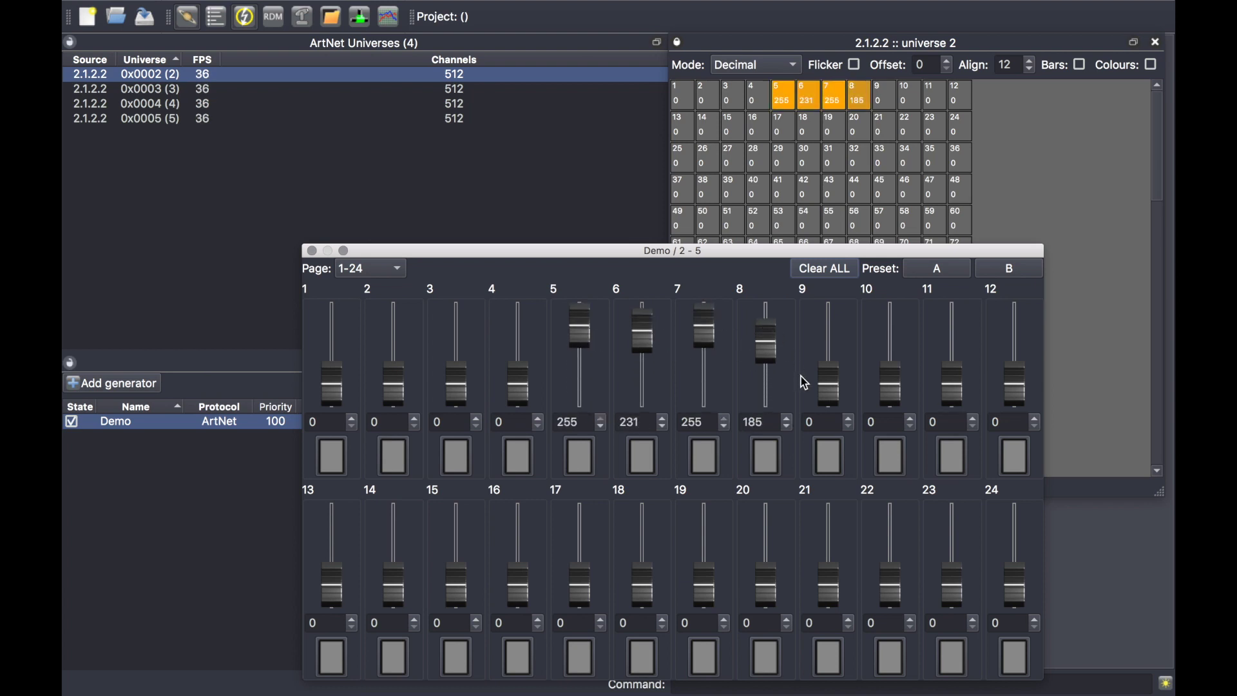
{"action": "left_click", "coordinate": [1020, 275]}
Alternate between presets A and B, finishing on preset A.
{"action": "left_click", "coordinate": [939, 268]}
{"action": "left_click", "coordinate": [1002, 270]}
{"action": "left_click", "coordinate": [924, 271]}
{"action": "left_click", "coordinate": [1020, 273]}
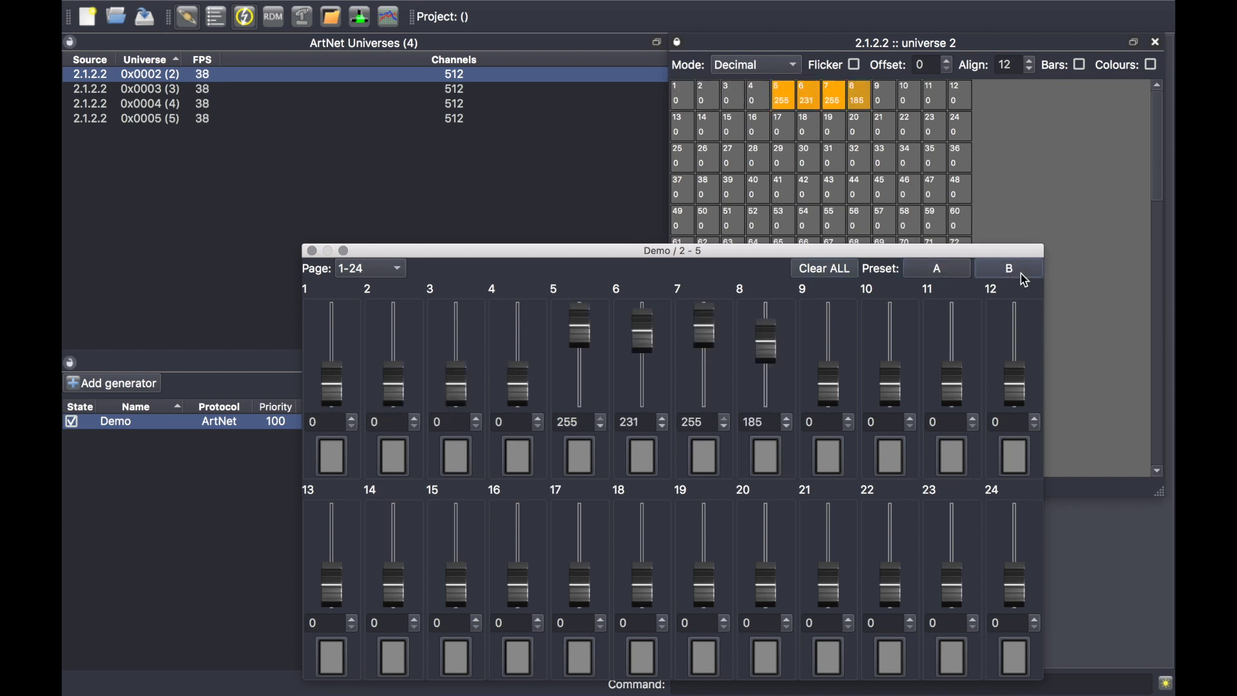
{"action": "left_click", "coordinate": [948, 275]}
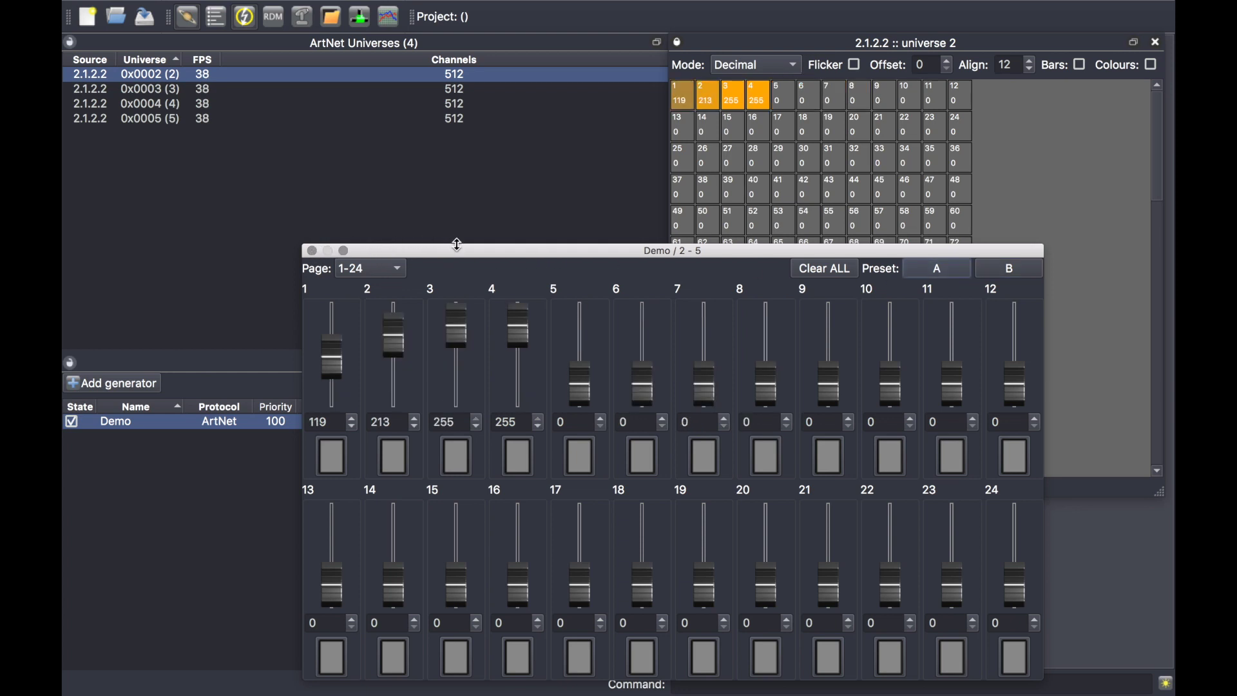
{"action": "left_click_drag", "start_coordinate": [458, 245], "coordinate": [588, 144]}
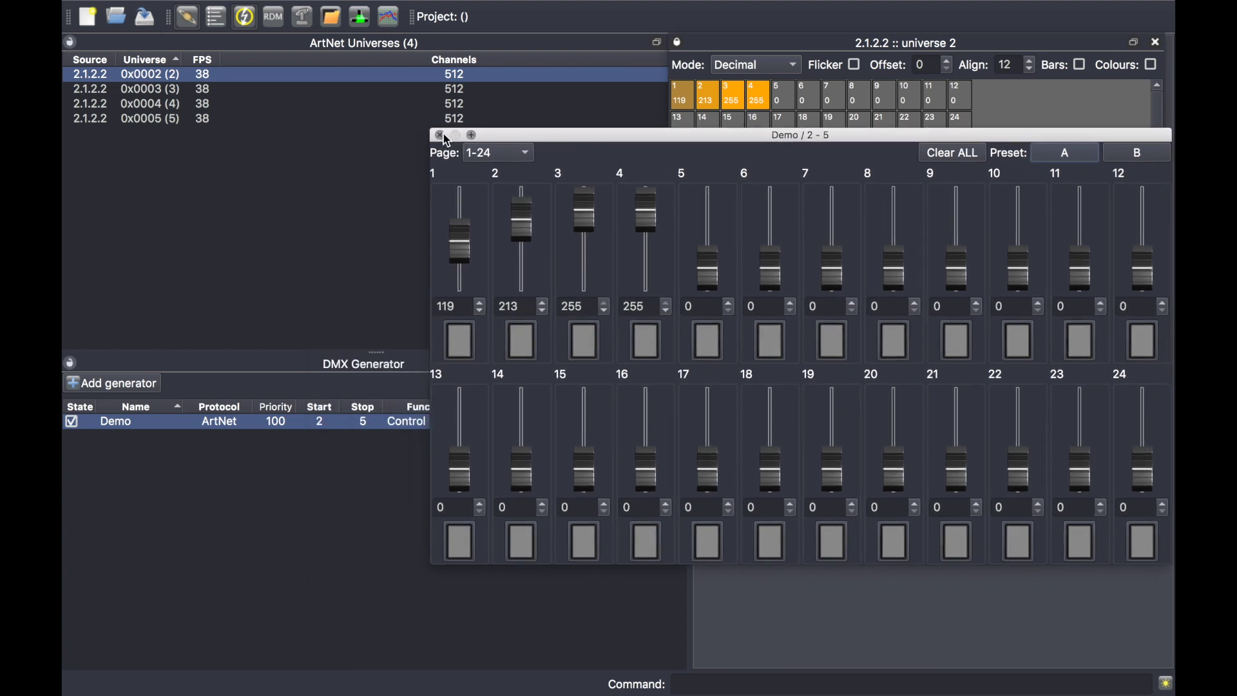
Flash channel 1 twice, then close the Demo fader panel.
{"action": "left_click", "coordinate": [468, 350]}
{"action": "left_click", "coordinate": [468, 350]}
{"action": "left_click_drag", "start_coordinate": [554, 139], "coordinate": [418, 171]}
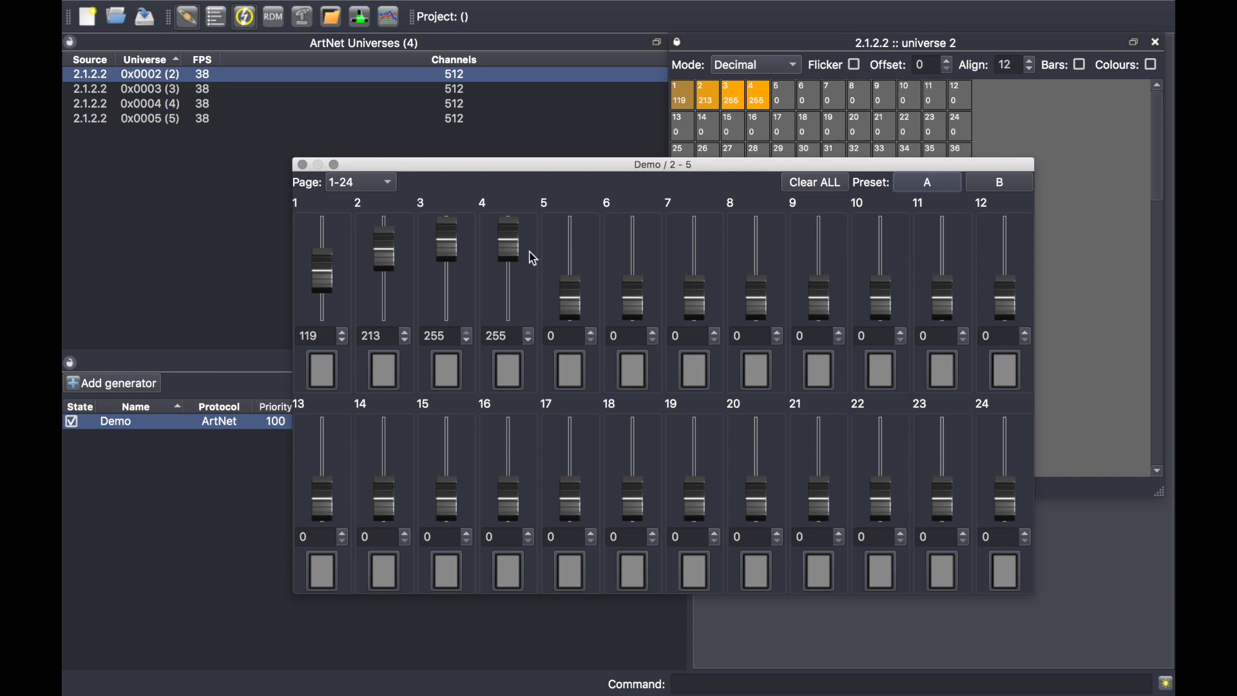
{"action": "left_click", "coordinate": [302, 165]}
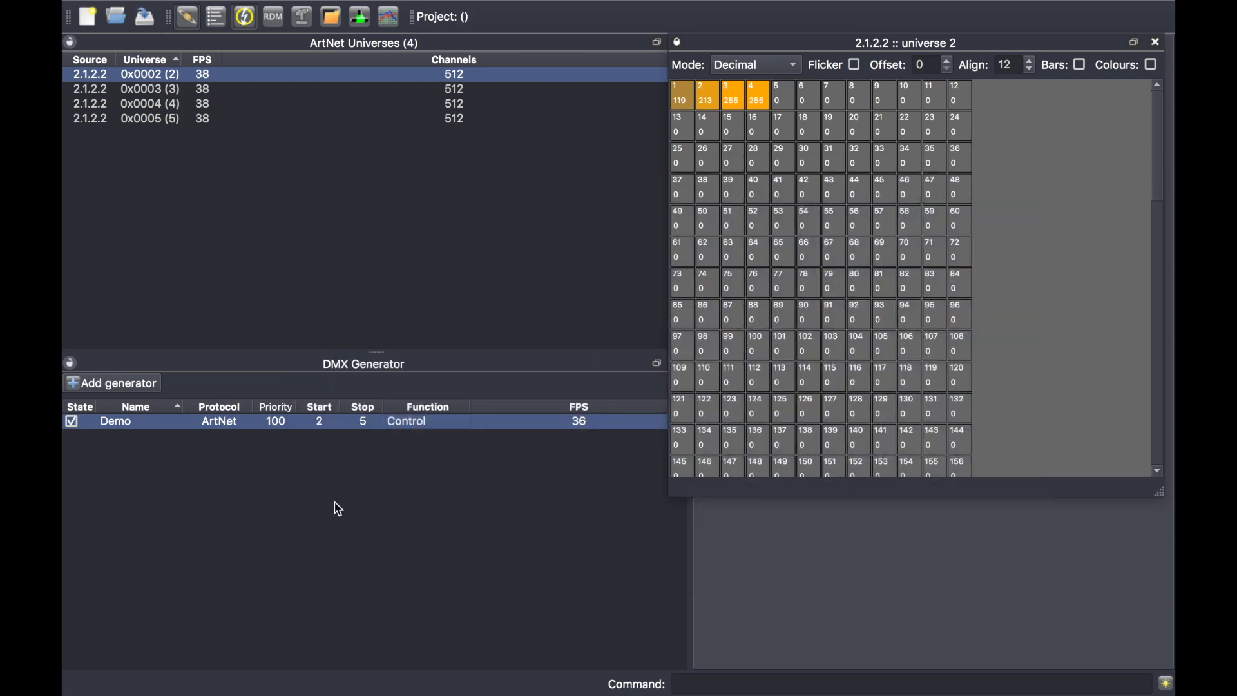